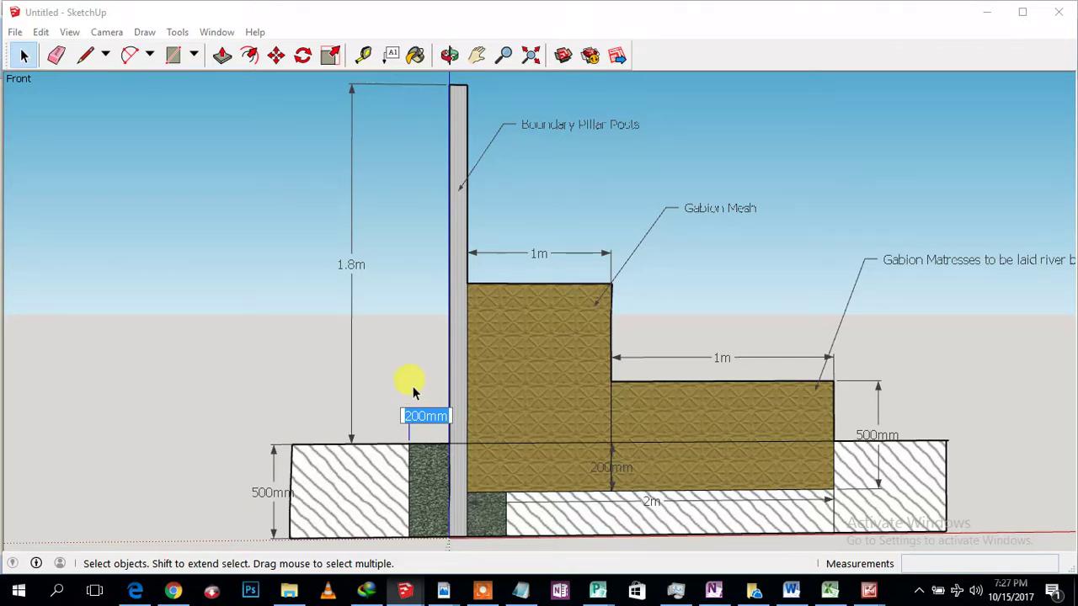
# Finish editing the 200mm dimension text beside the dark footing block at the pillar.
pyautogui.click(410, 379)
pyautogui.hotkey('ctrl', 'z')
pyautogui.hotkey('ctrl', 'z')
pyautogui.hotkey('ctrl', 'z')
pyautogui.hotkey('ctrl', 'z')
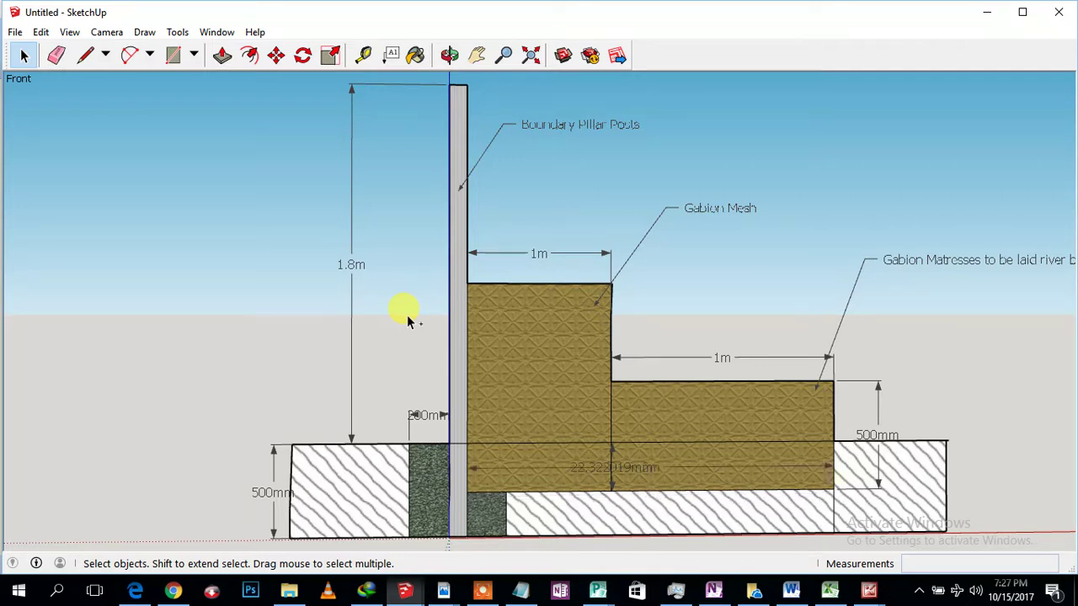
pyautogui.hotkey('ctrl', 'z')
pyautogui.hotkey('ctrl', 'z')
pyautogui.hotkey('ctrl', 'z')
pyautogui.hotkey('ctrl', 'z')
pyautogui.hotkey('ctrl', 'z')
pyautogui.hotkey('ctrl', 'z')
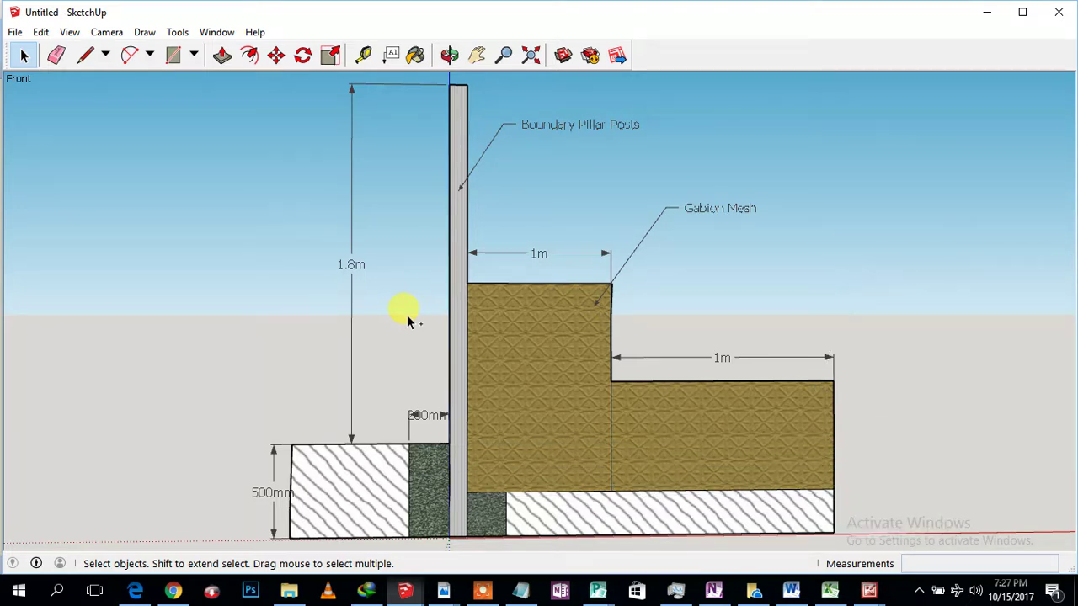
pyautogui.hotkey('ctrl', 'z')
pyautogui.hotkey('ctrl', 'z')
pyautogui.hotkey('ctrl', 'z')
pyautogui.hotkey('ctrl', 'z')
pyautogui.hotkey('ctrl', 'z')
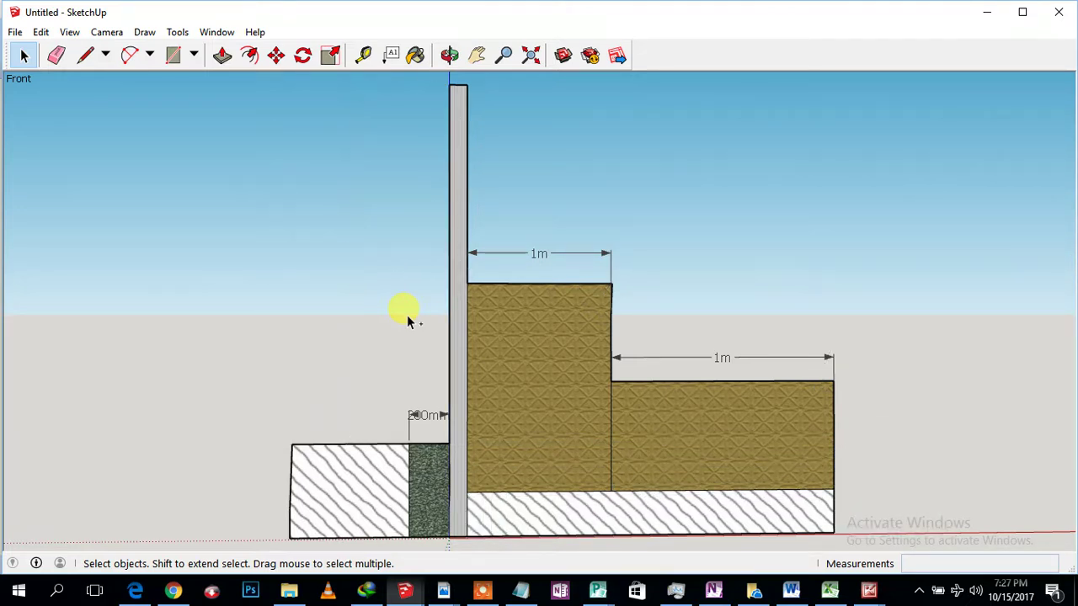
pyautogui.hotkey('ctrl', 'z')
pyautogui.hotkey('ctrl', 'z')
pyautogui.hotkey('ctrl', 'z')
pyautogui.hotkey('ctrl', 'z')
pyautogui.hotkey('ctrl', 'z')
pyautogui.hotkey('ctrl', 'z')
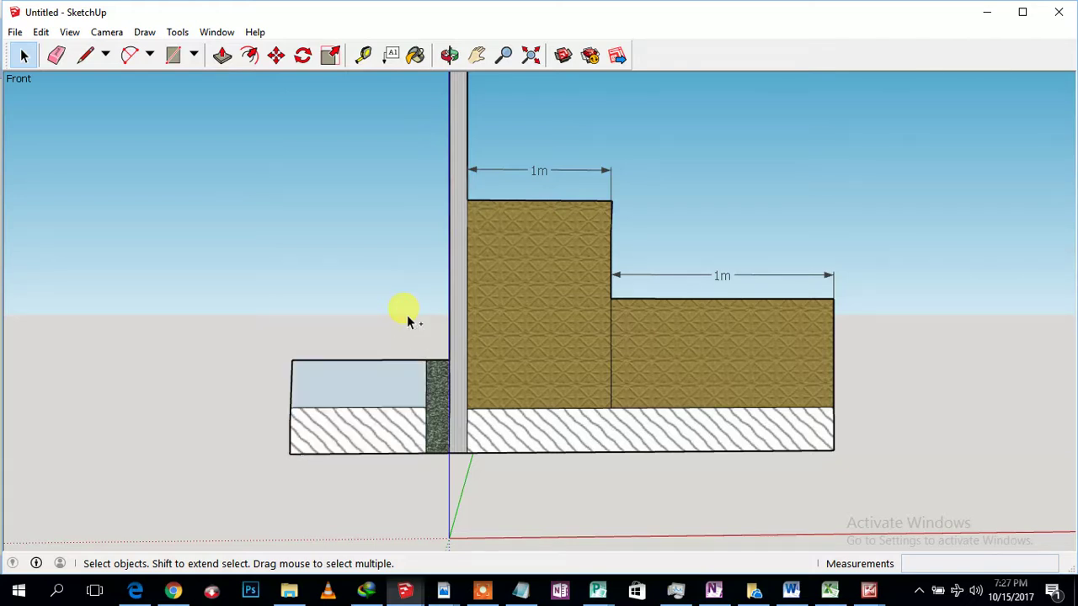
pyautogui.hotkey('ctrl', 'z')
pyautogui.hotkey('ctrl', 'z')
pyautogui.hotkey('ctrl', 'z')
pyautogui.hotkey('ctrl', 'z')
pyautogui.hotkey('ctrl', 'z')
pyautogui.hotkey('ctrl', 'z')
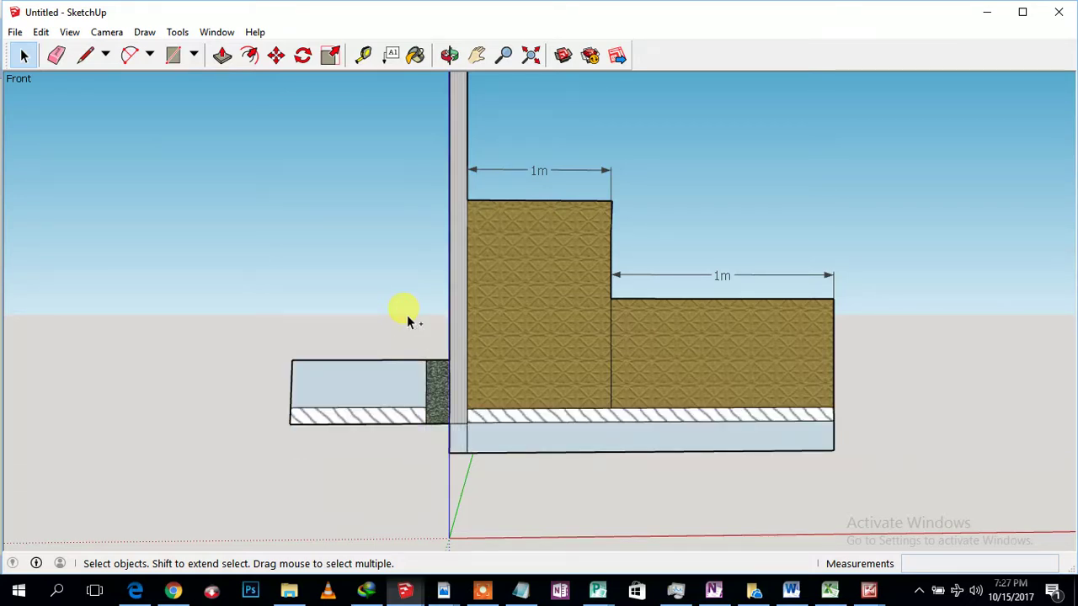
pyautogui.hotkey('ctrl', 'z')
pyautogui.hotkey('ctrl', 'z')
pyautogui.hotkey('ctrl', 'z')
pyautogui.hotkey('ctrl', 'z')
pyautogui.hotkey('ctrl', 'z')
pyautogui.hotkey('ctrl', 'z')
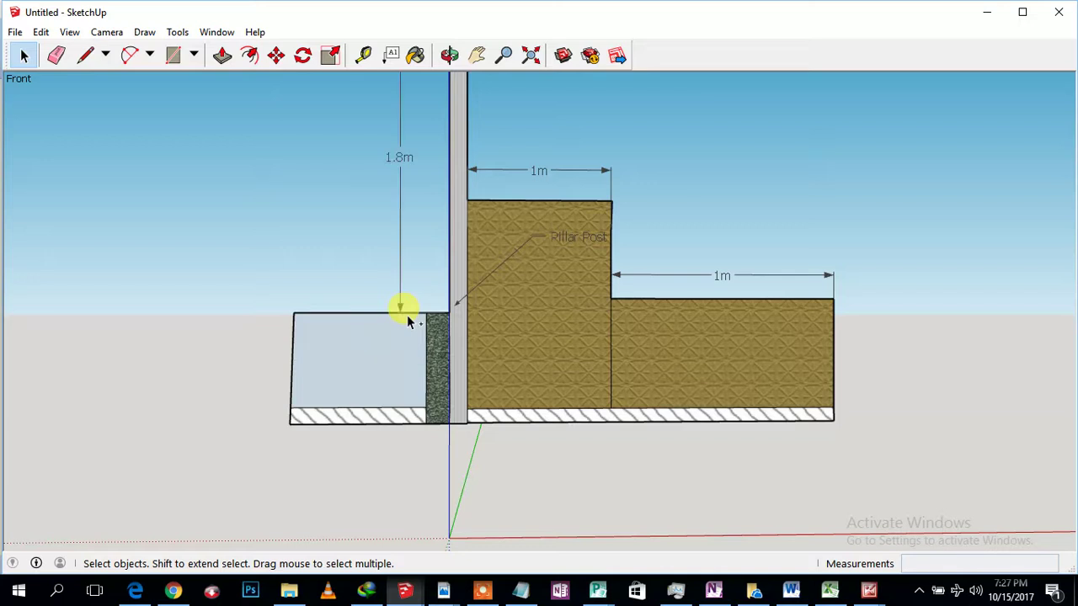
pyautogui.hotkey('ctrl', 'z')
pyautogui.hotkey('ctrl', 'z')
pyautogui.hotkey('ctrl', 'z')
pyautogui.hotkey('ctrl', 'z')
pyautogui.hotkey('ctrl', 'z')
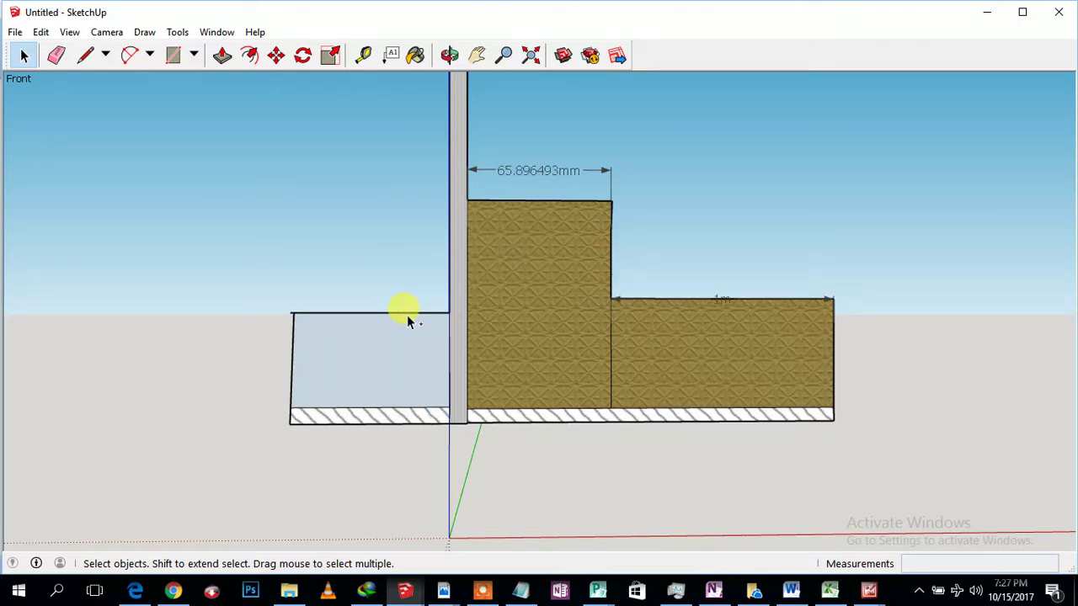
pyautogui.hotkey('ctrl', 'y')
pyautogui.hotkey('ctrl', 'y')
pyautogui.hotkey('ctrl', 'y')
pyautogui.hotkey('ctrl', 'y')
pyautogui.hotkey('ctrl', 'y')
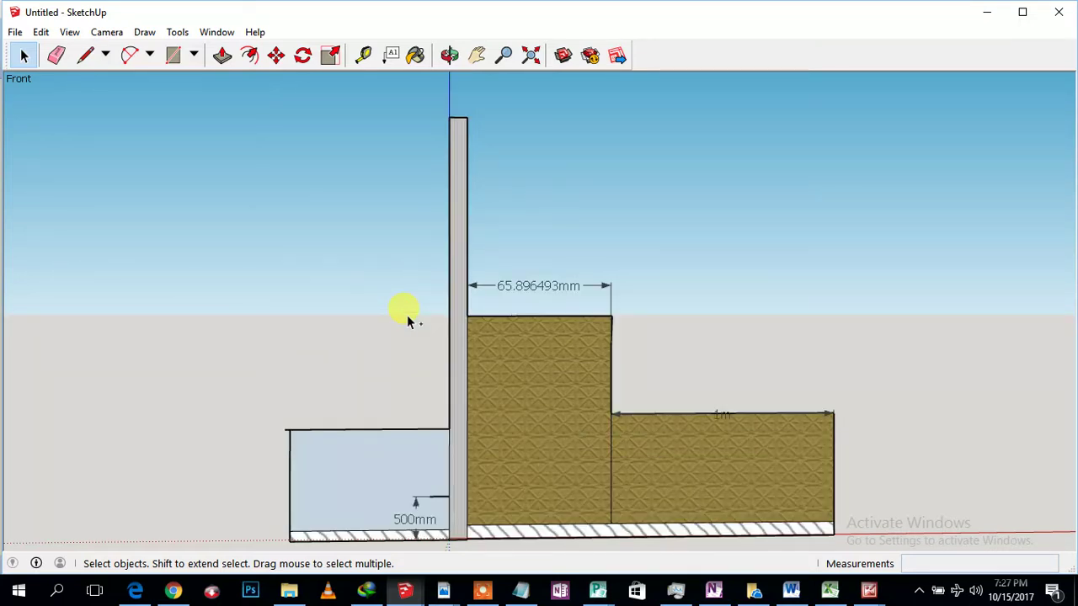
pyautogui.hotkey('ctrl', 'z')
pyautogui.hotkey('ctrl', 'z')
pyautogui.hotkey('ctrl', 'z')
pyautogui.hotkey('ctrl', 'z')
pyautogui.hotkey('ctrl', 'z')
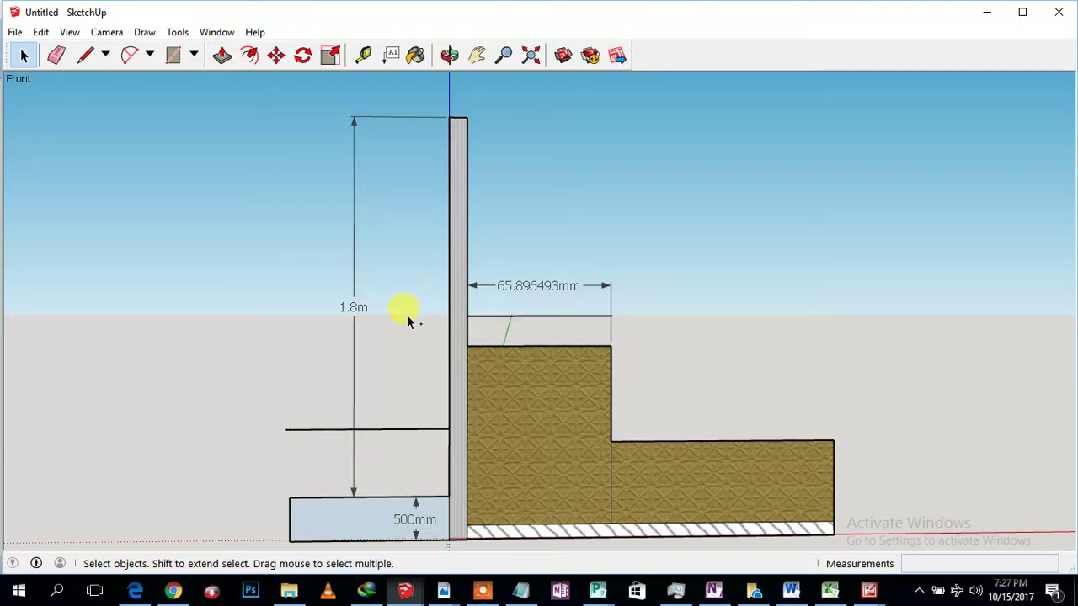
pyautogui.hotkey('ctrl', 'z')
pyautogui.hotkey('ctrl', 'z')
pyautogui.hotkey('ctrl', 'z')
pyautogui.hotkey('ctrl', 'z')
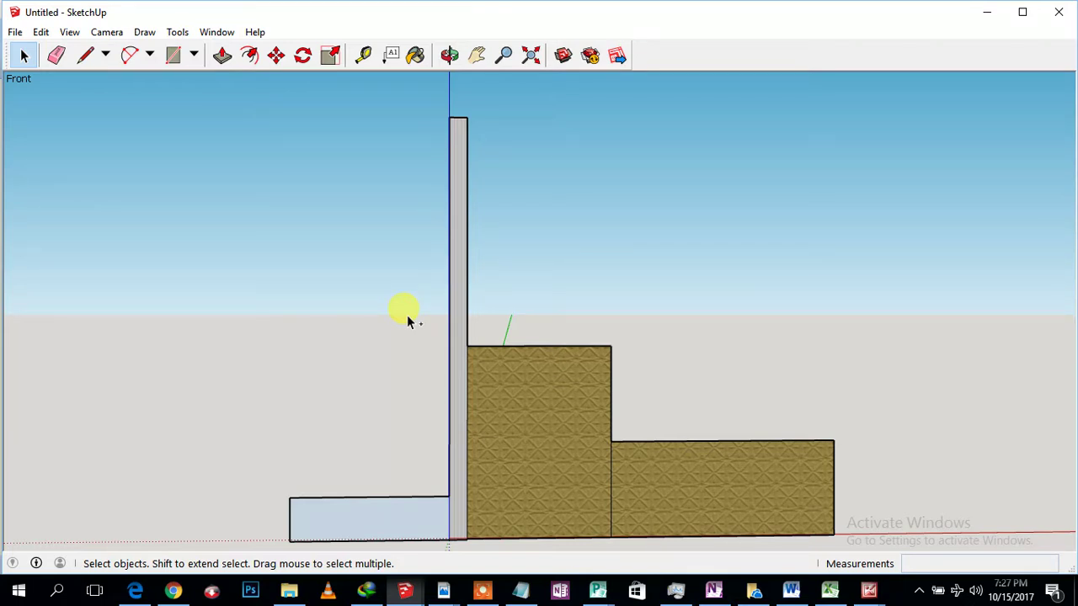
pyautogui.hotkey('ctrl', 'y')
pyautogui.hotkey('ctrl', 'y')
pyautogui.hotkey('ctrl', 'y')
pyautogui.hotkey('ctrl', 'y')
pyautogui.hotkey('ctrl', 'y')
pyautogui.hotkey('ctrl', 'y')
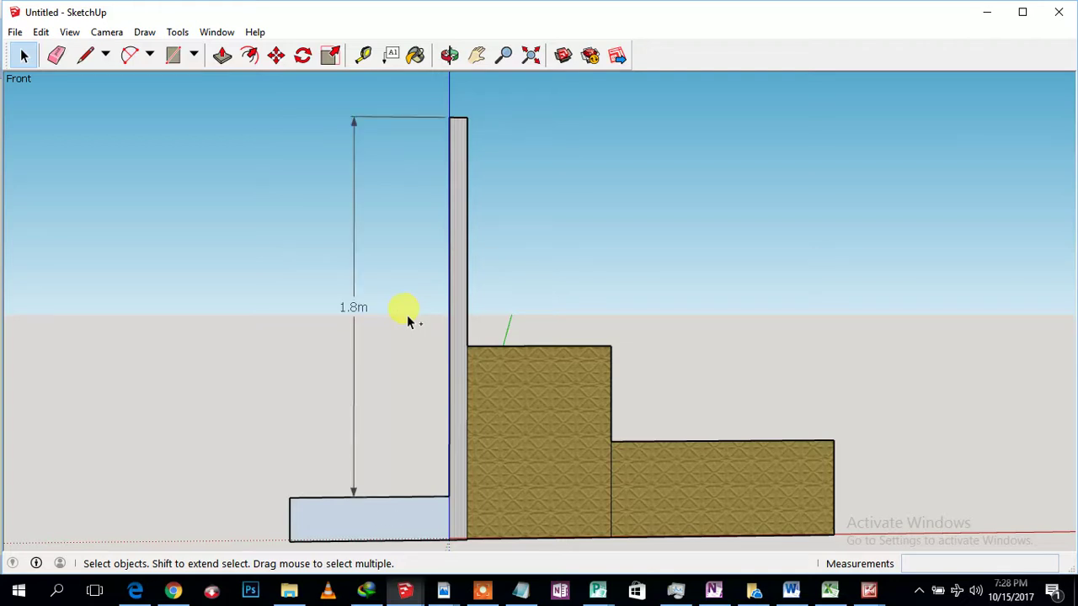
pyautogui.hotkey('ctrl', 'y')
pyautogui.hotkey('ctrl', 'y')
pyautogui.hotkey('ctrl', 'y')
pyautogui.hotkey('ctrl', 'y')
pyautogui.hotkey('ctrl', 'y')
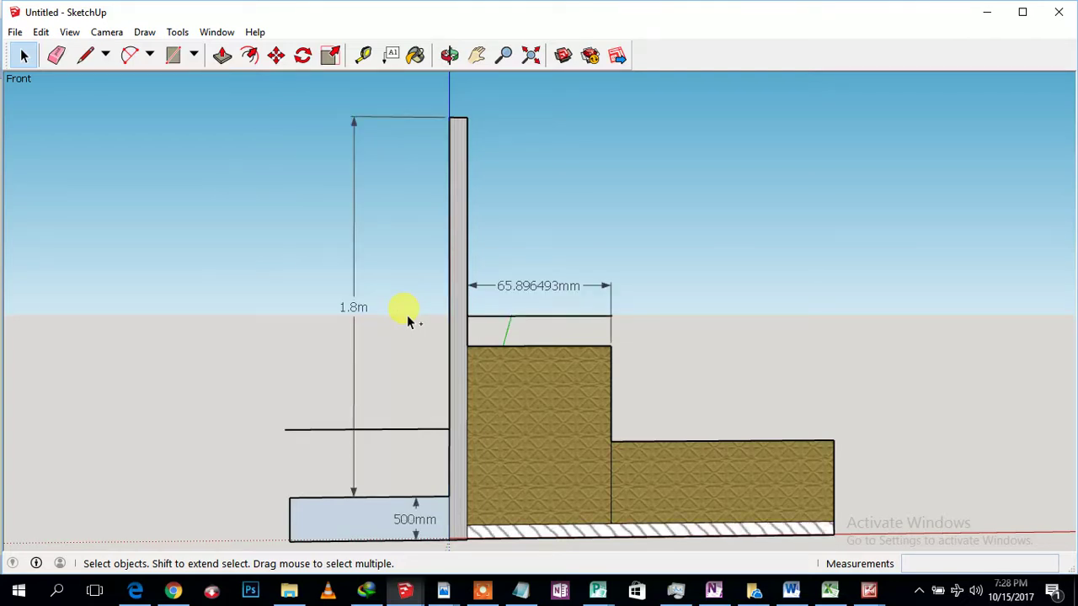
pyautogui.hotkey('ctrl', 'y')
pyautogui.hotkey('ctrl', 'y')
pyautogui.hotkey('ctrl', 'y')
pyautogui.hotkey('ctrl', 'y')
pyautogui.hotkey('ctrl', 'y')
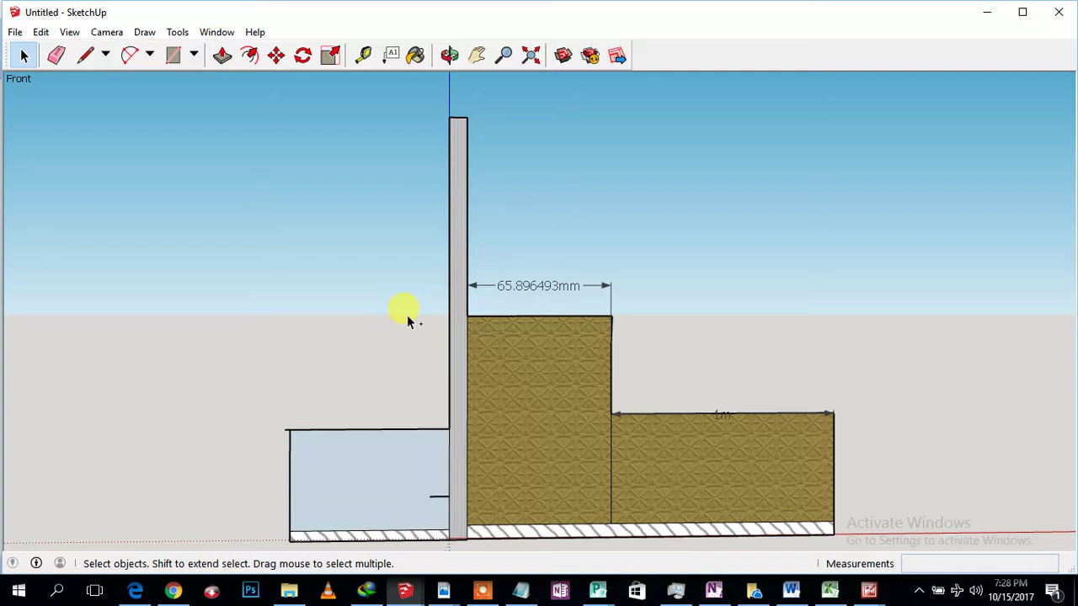
pyautogui.hotkey('ctrl', 'y')
pyautogui.hotkey('ctrl', 'y')
pyautogui.hotkey('ctrl', 'y')
pyautogui.hotkey('ctrl', 'y')
pyautogui.hotkey('ctrl', 'y')
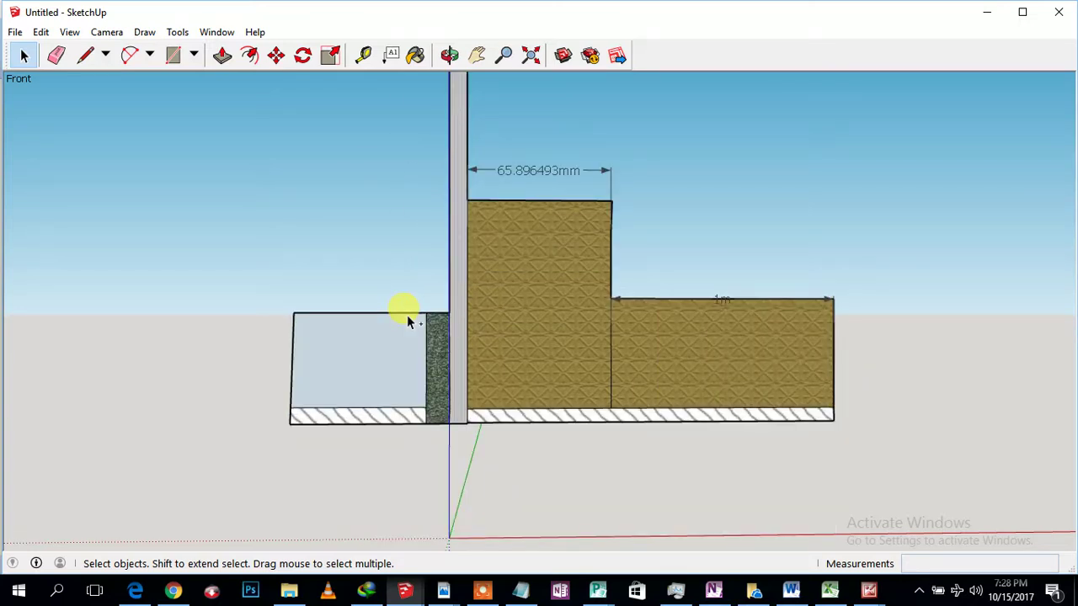
pyautogui.hotkey('ctrl', 'z')
pyautogui.hotkey('ctrl', 'z')
pyautogui.hotkey('ctrl', 'z')
pyautogui.hotkey('ctrl', 'z')
pyautogui.hotkey('ctrl', 'z')
pyautogui.hotkey('ctrl', 'z')
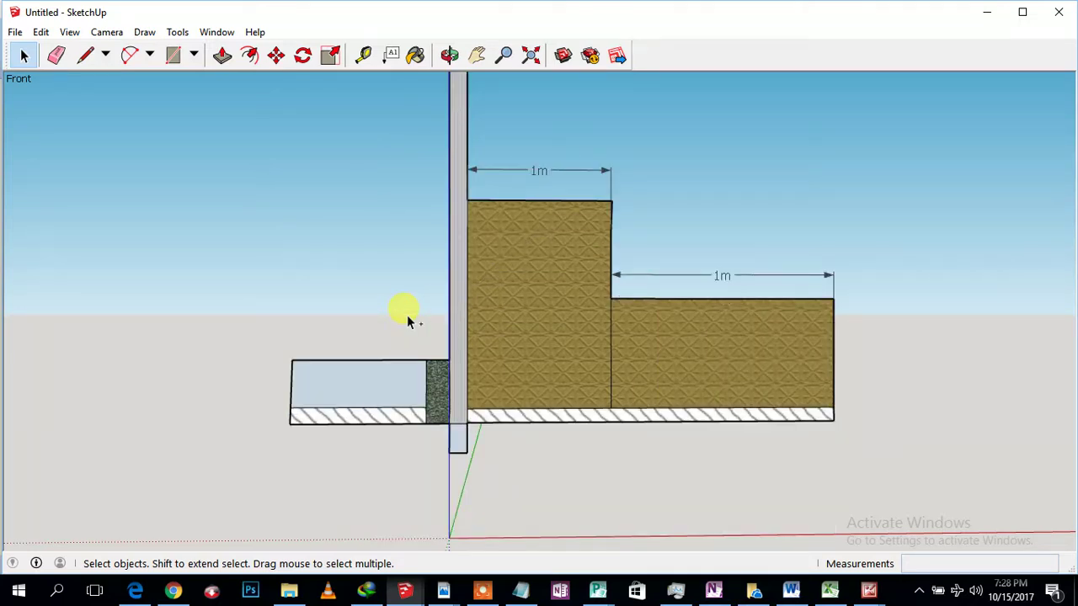
pyautogui.hotkey('ctrl', 'z')
pyautogui.hotkey('ctrl', 'z')
pyautogui.hotkey('ctrl', 'z')
pyautogui.hotkey('ctrl', 'z')
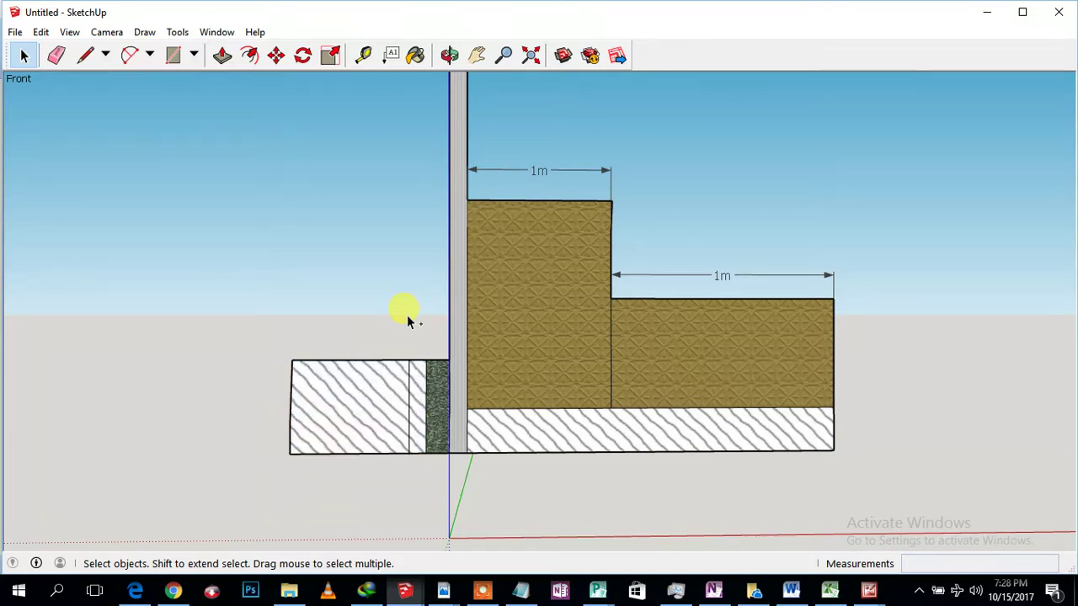
pyautogui.hotkey('ctrl', 'y')
pyautogui.hotkey('ctrl', 'y')
pyautogui.hotkey('ctrl', 'y')
pyautogui.hotkey('ctrl', 'y')
pyautogui.hotkey('ctrl', 'y')
pyautogui.hotkey('ctrl', 'y')
pyautogui.hotkey('ctrl', 'y')
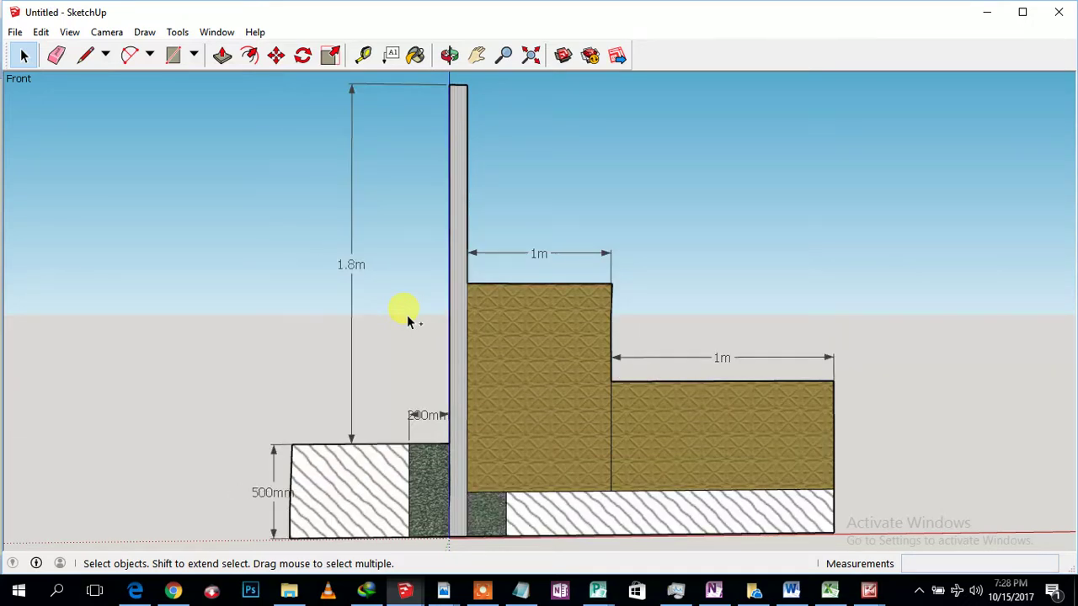
pyautogui.hotkey('ctrl', 'y')
pyautogui.hotkey('ctrl', 'y')
pyautogui.hotkey('ctrl', 'y')
pyautogui.hotkey('ctrl', 'y')
pyautogui.hotkey('ctrl', 'y')
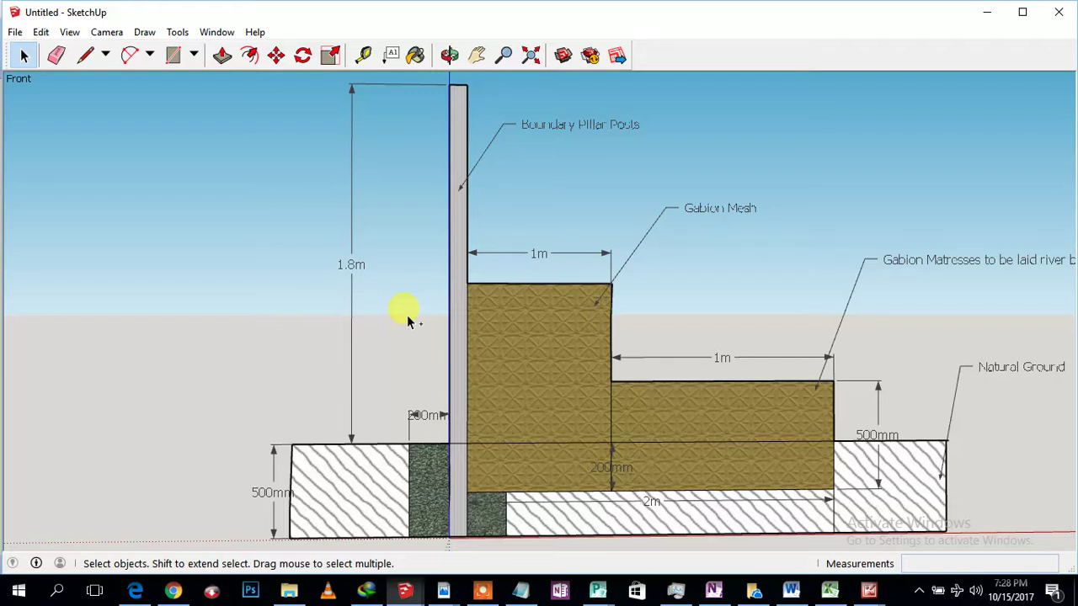
# Edit the 200mm footing-width dimension's text so it reads .2.
pyautogui.rightClick(424, 416)
pyautogui.click(465, 480)
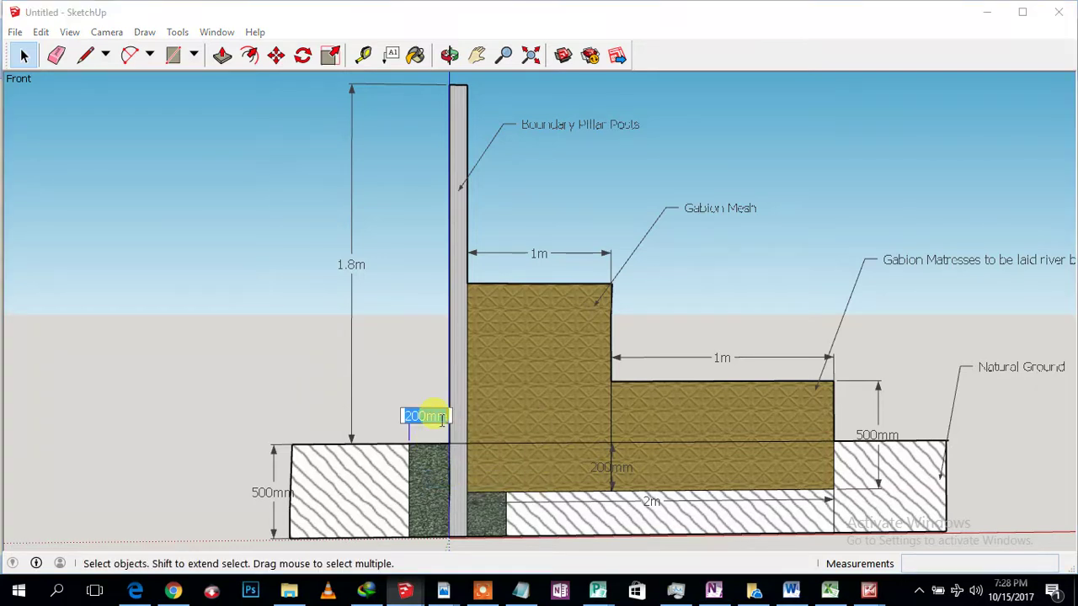
pyautogui.click(428, 417)
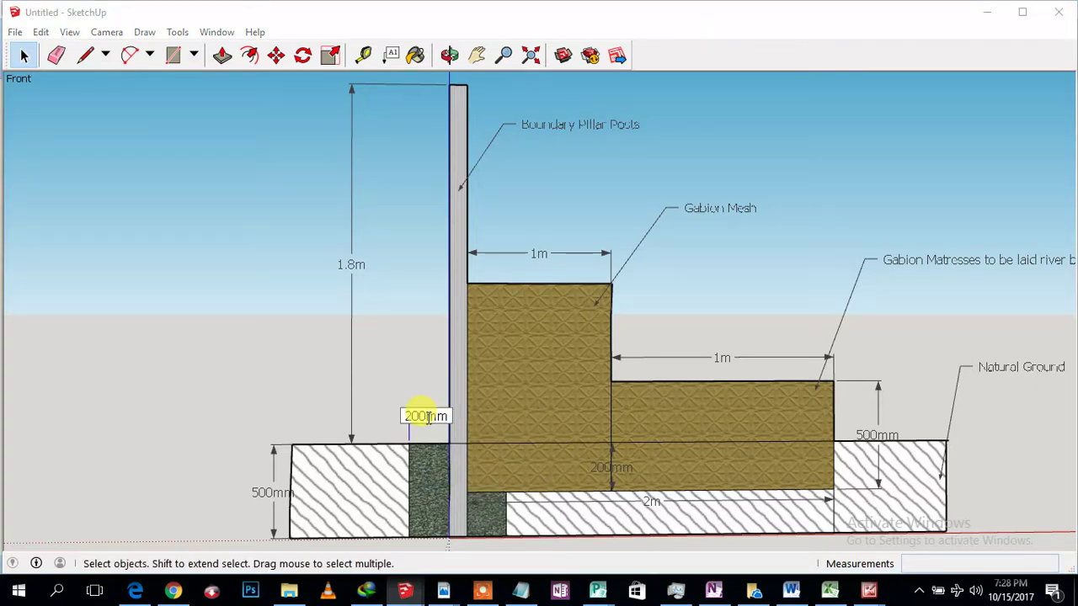
pyautogui.press('Delete')
pyautogui.press('Delete')
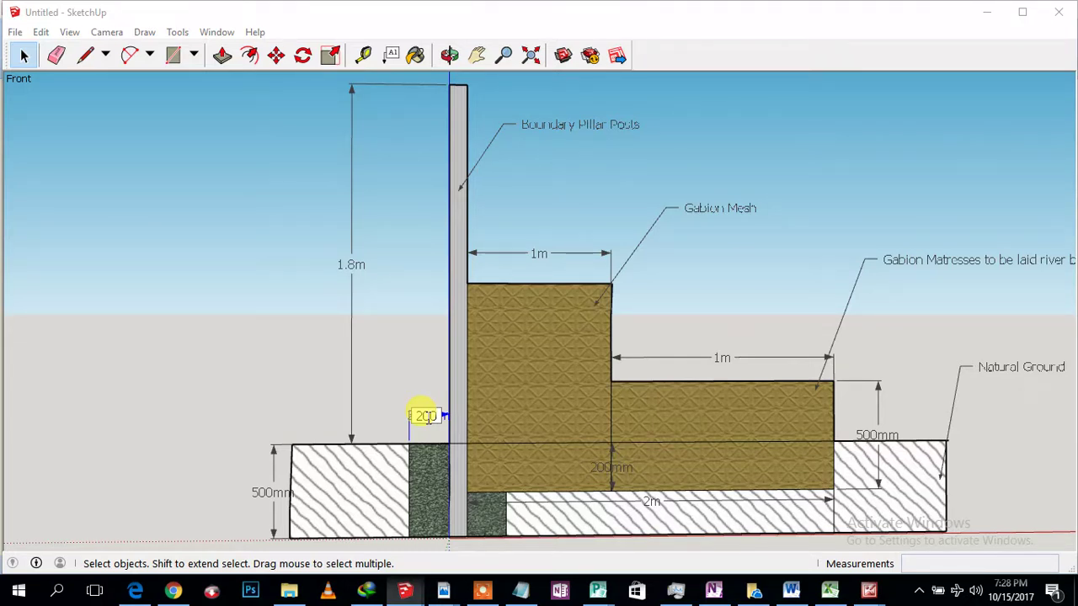
pyautogui.write('.2')
pyautogui.press('BackSpace')
pyautogui.press('BackSpace')
pyautogui.write('m')
pyautogui.press('Return')
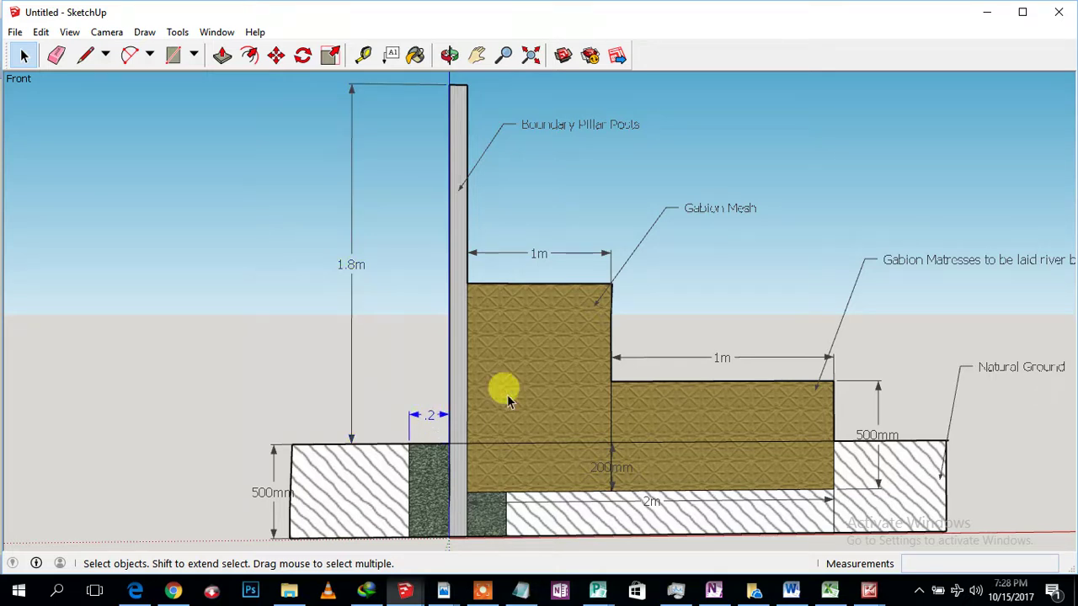
# Select the boundary pillar, the Boundary Pillar Posts label and the dark base strip, then open Tools.
pyautogui.click(458, 120)
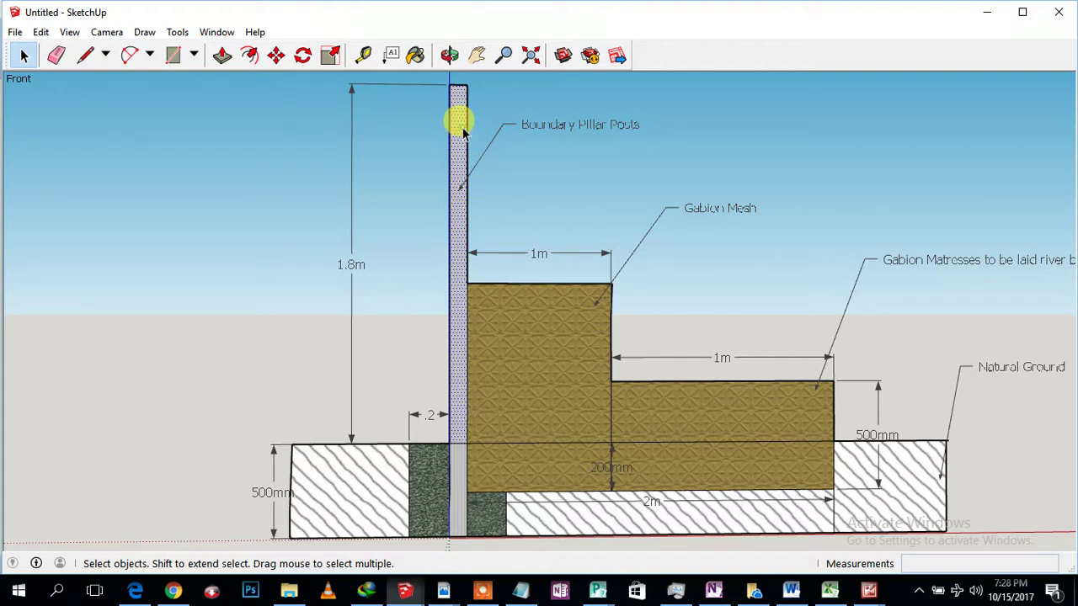
pyautogui.click(540, 123)
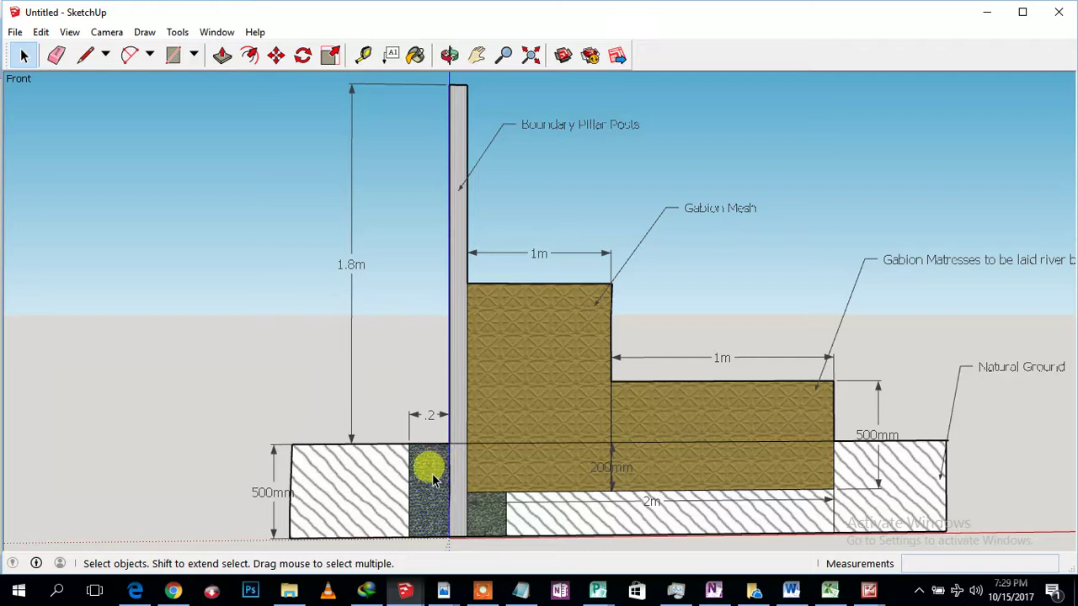
pyautogui.click(446, 495)
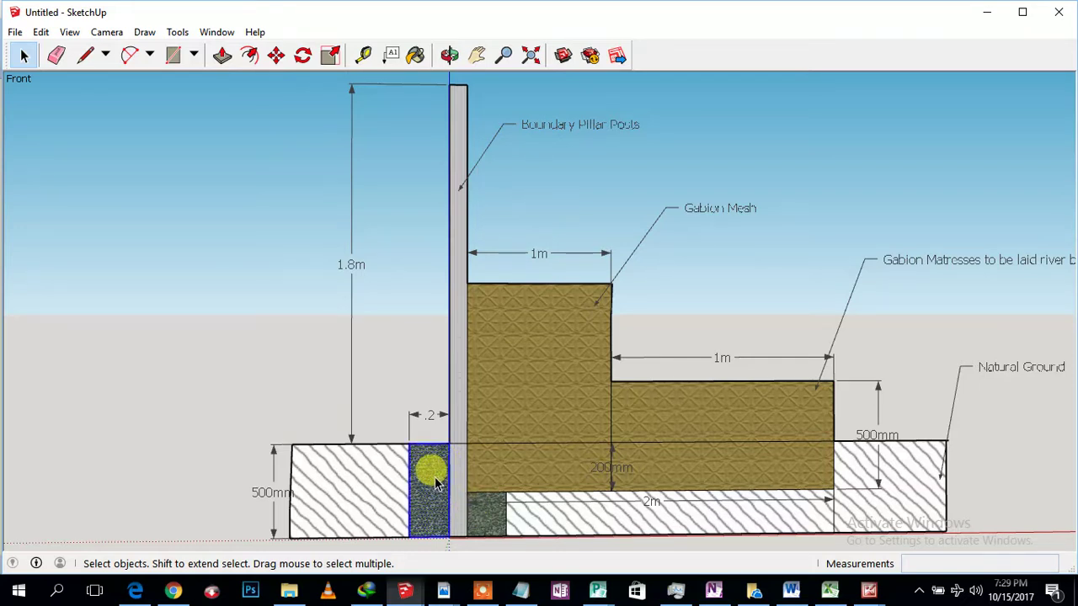
pyautogui.click(175, 34)
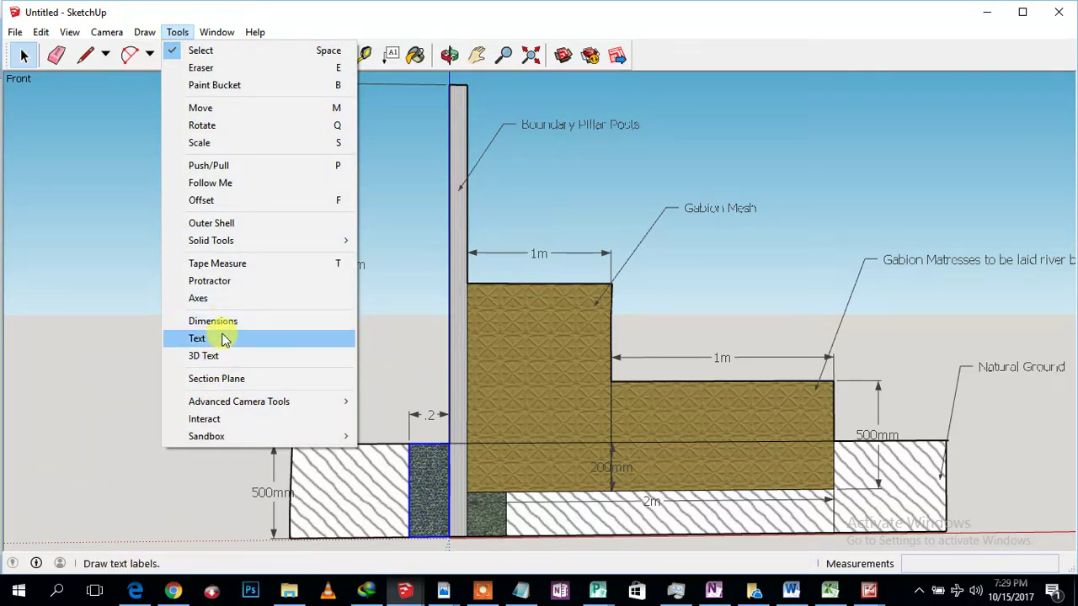
# Add a 'Concrete' callout on the left, leadered to the dark strip at the pillar's base.
pyautogui.click(221, 339)
pyautogui.click(428, 504)
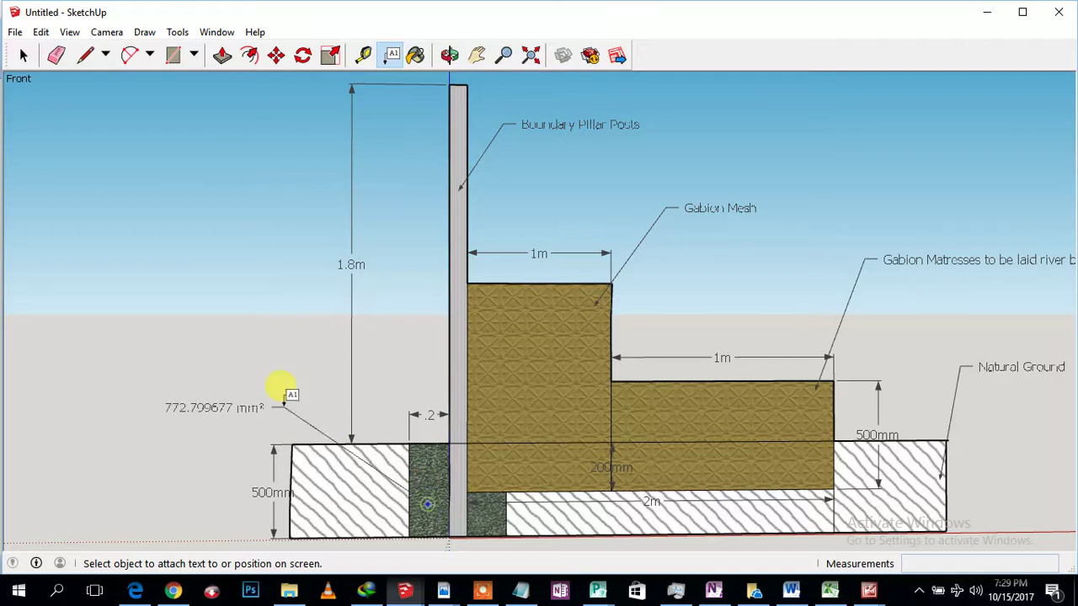
pyautogui.click(262, 386)
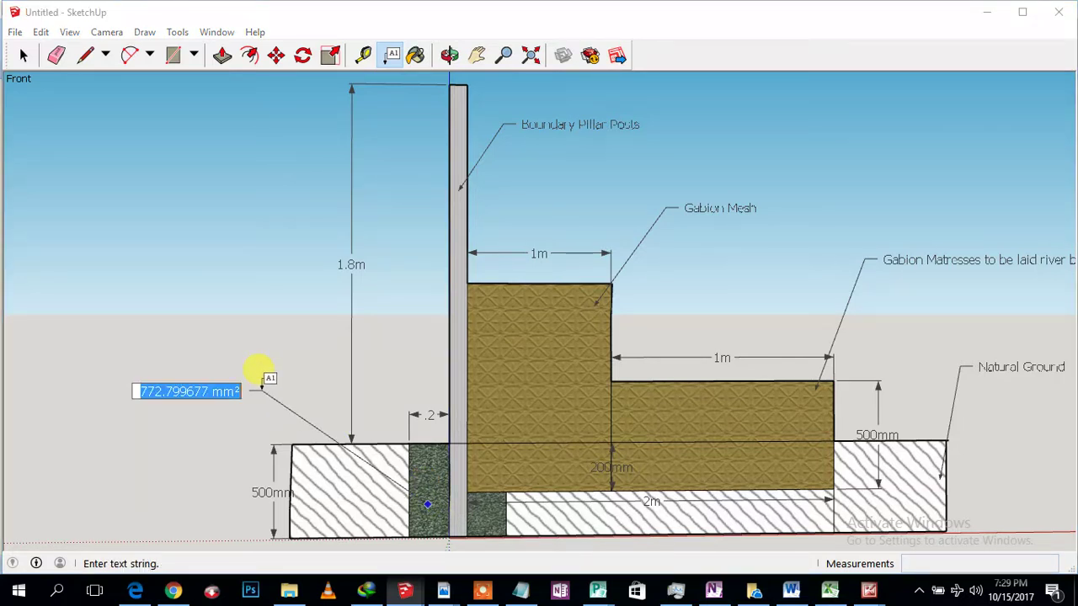
pyautogui.write('Coord')
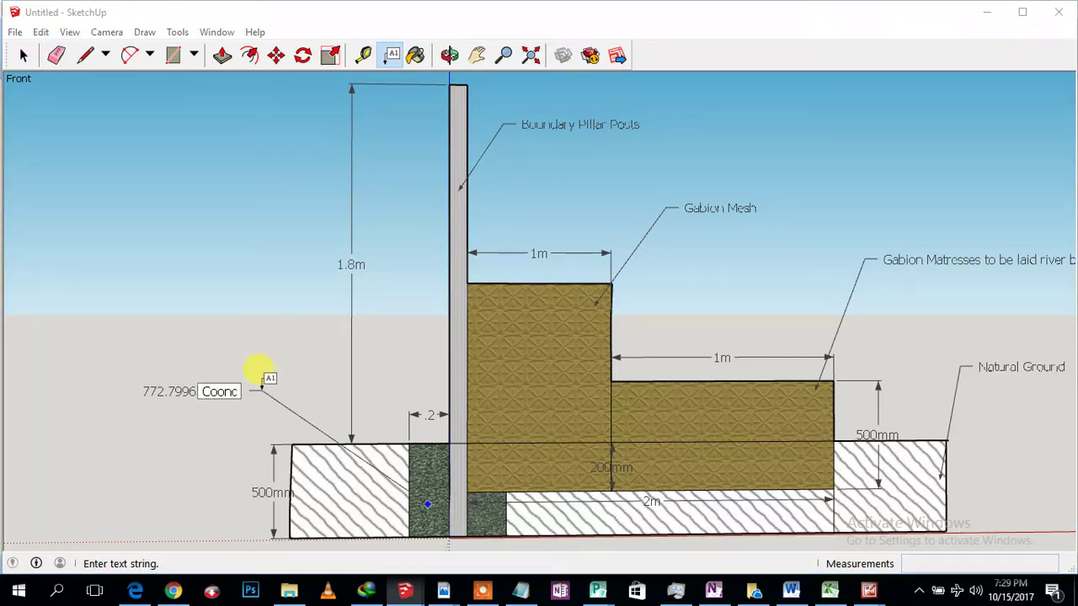
pyautogui.press('BackSpace')
pyautogui.press('BackSpace')
pyautogui.press('BackSpace')
pyautogui.write('ncrete')
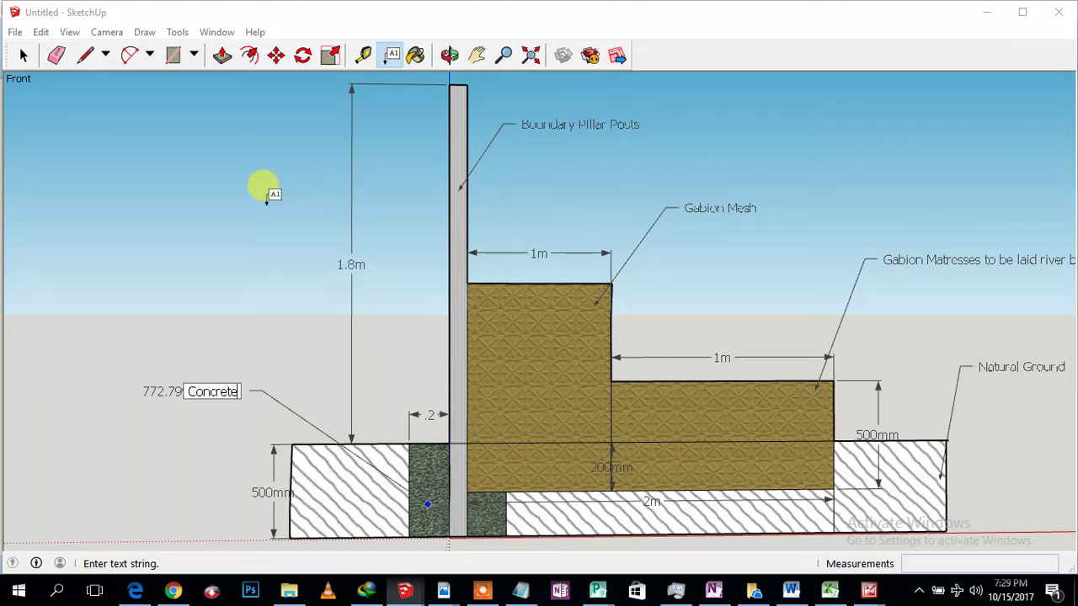
pyautogui.click(23, 55)
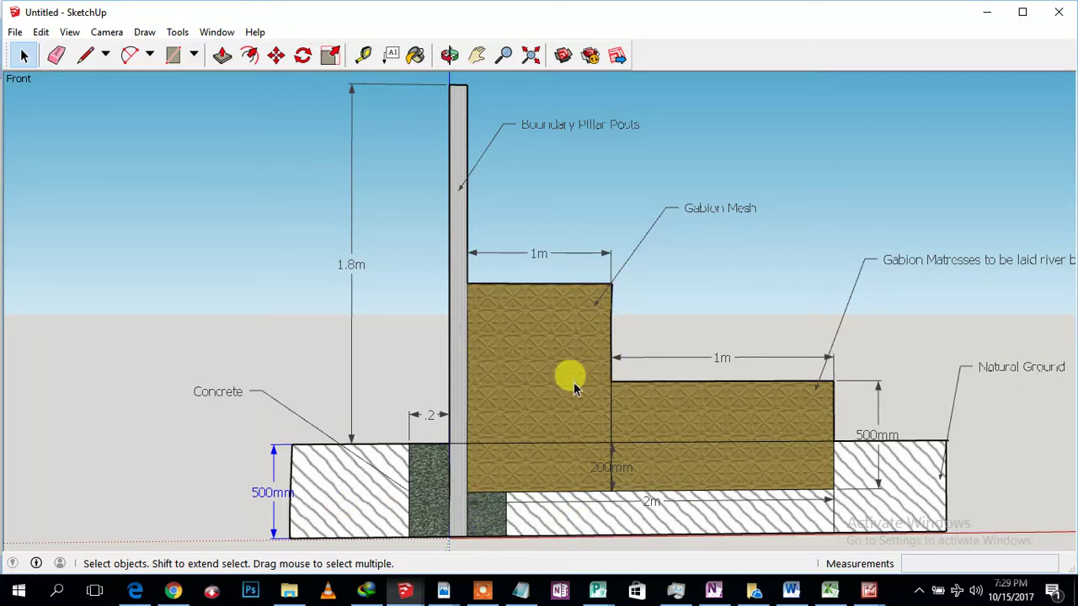
pyautogui.click(488, 314)
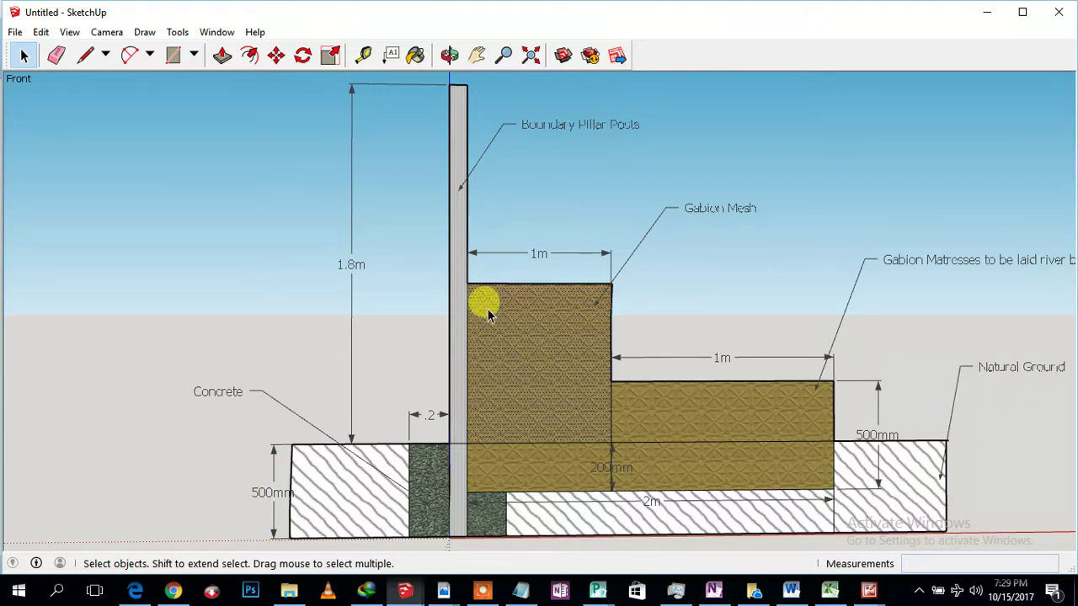
pyautogui.click(726, 414)
pyautogui.click(553, 383)
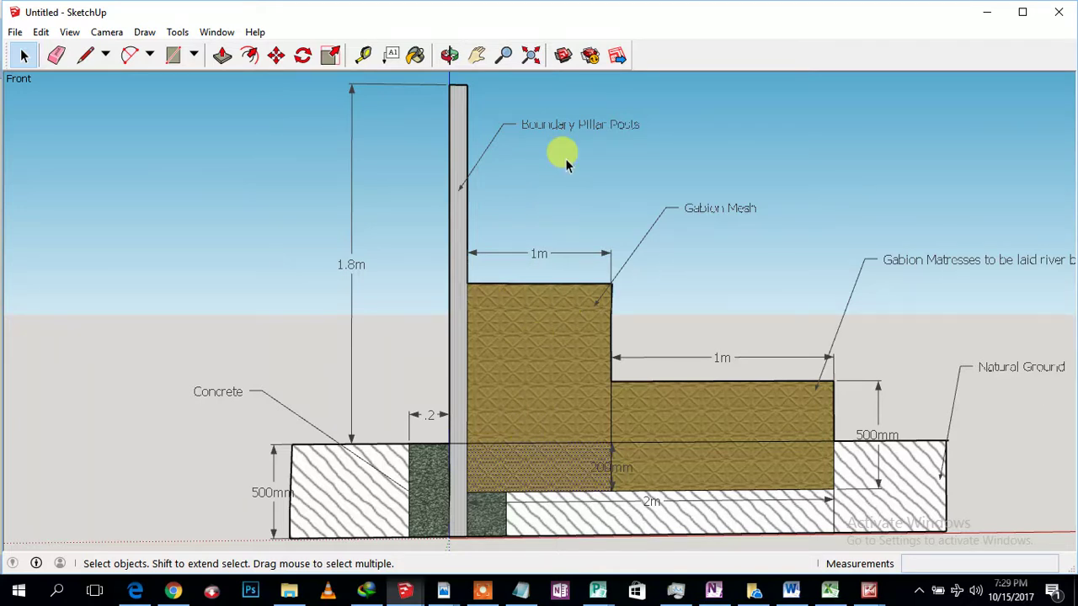
pyautogui.click(405, 593)
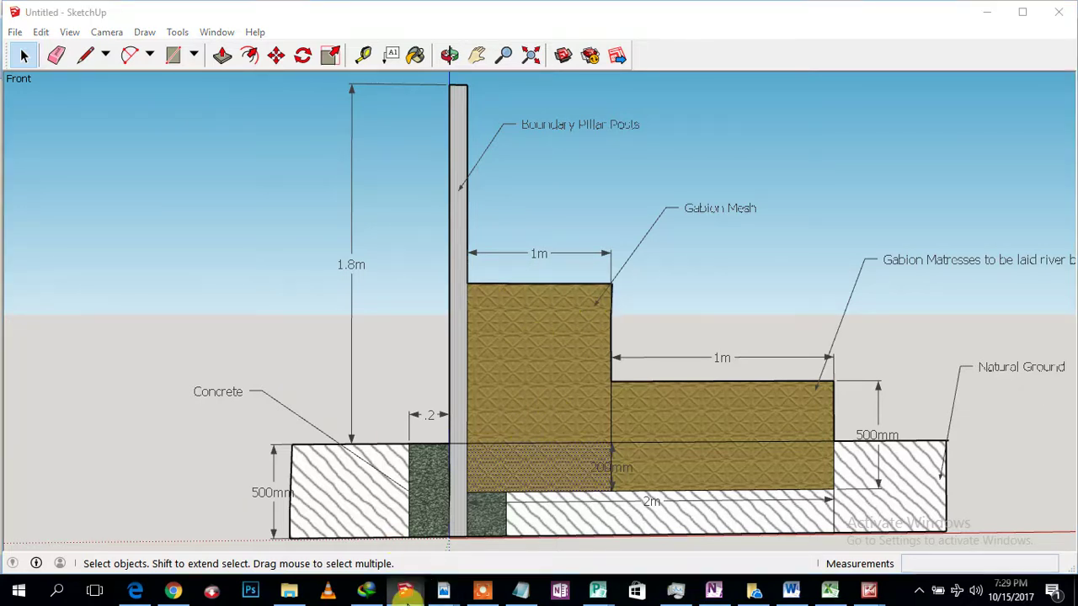
# Switch to the 3D gabion wall model and delete the long decimal dimension on the upper step.
pyautogui.click(548, 558)
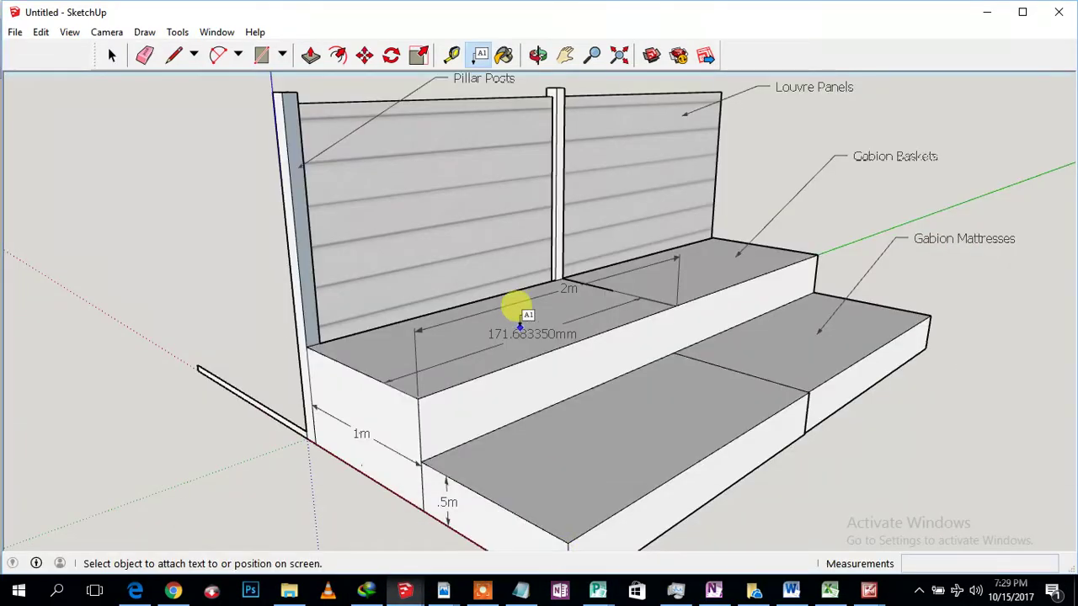
pyautogui.click(112, 55)
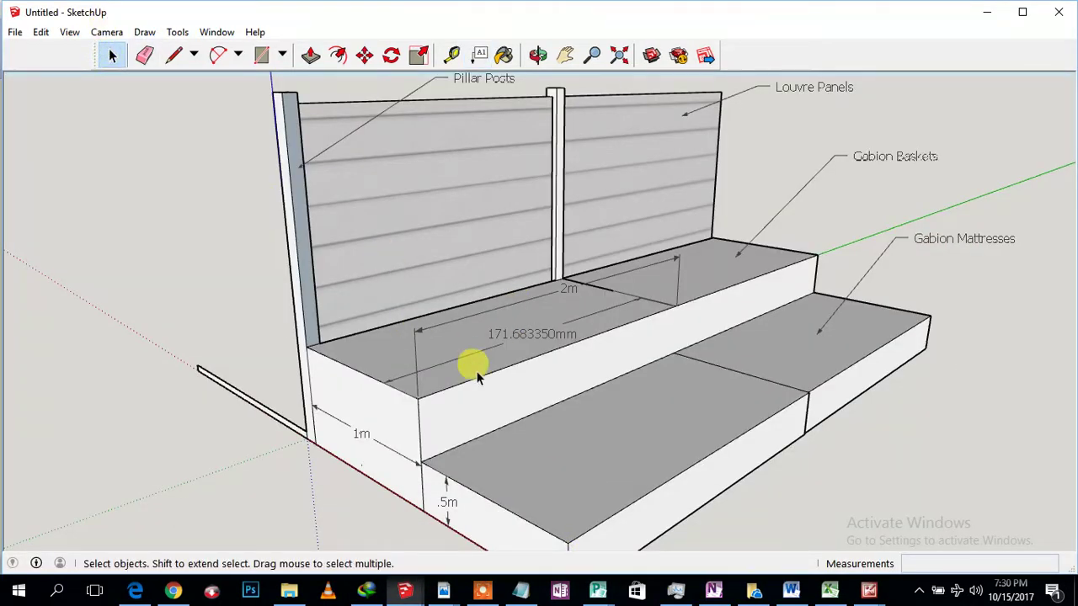
pyautogui.click(375, 374)
pyautogui.click(372, 377)
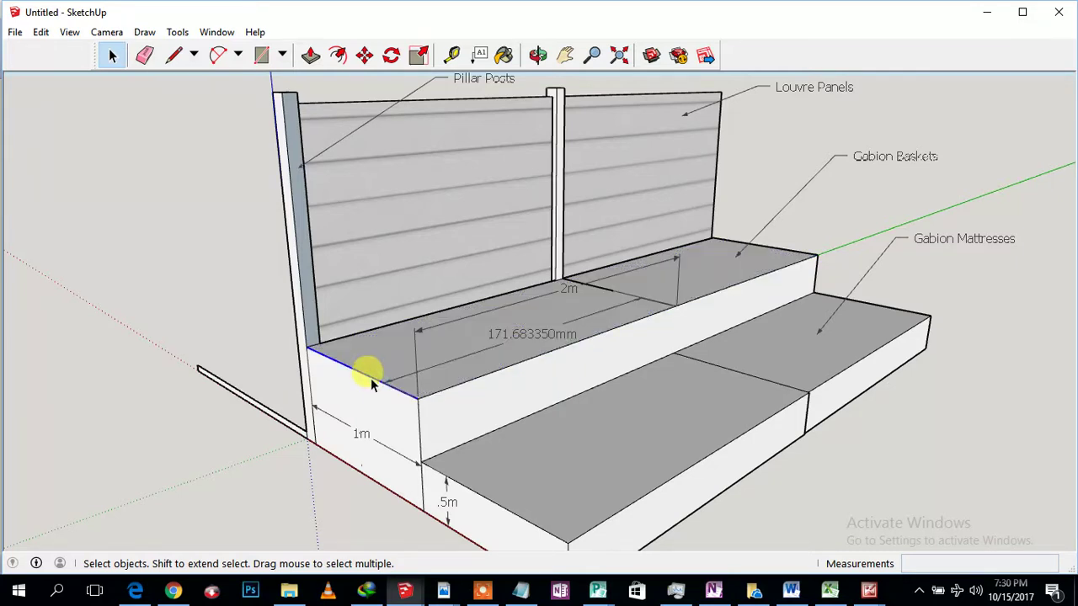
pyautogui.click(434, 383)
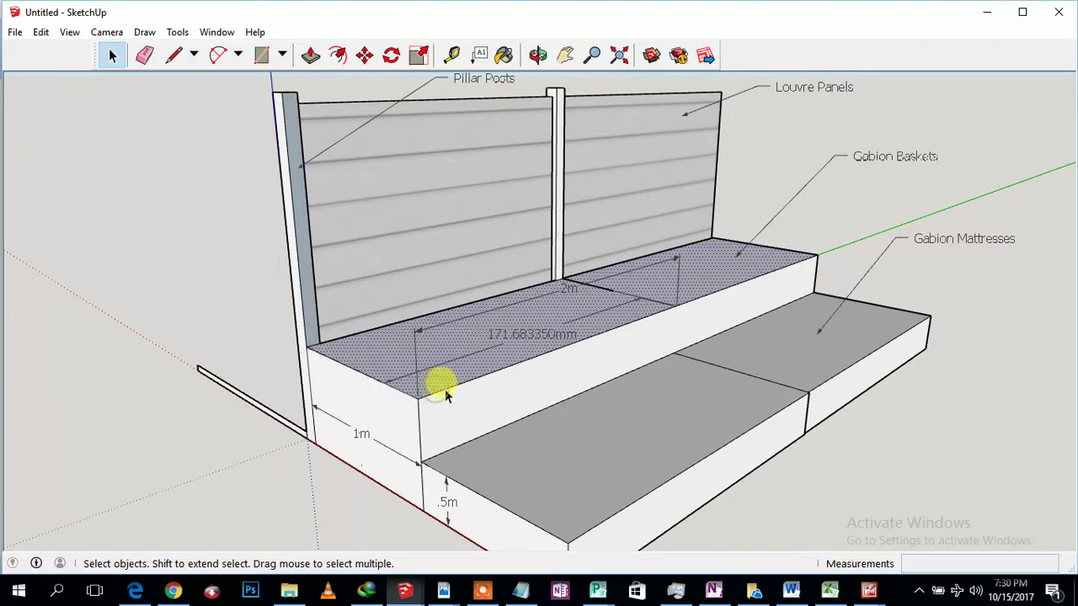
pyautogui.click(514, 337)
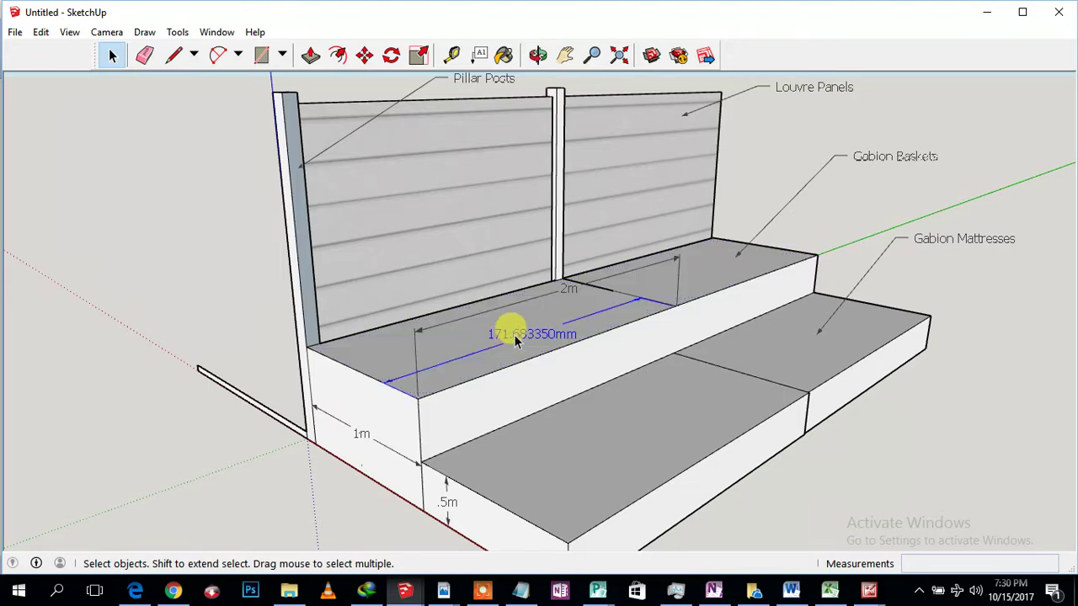
pyautogui.press('Delete')
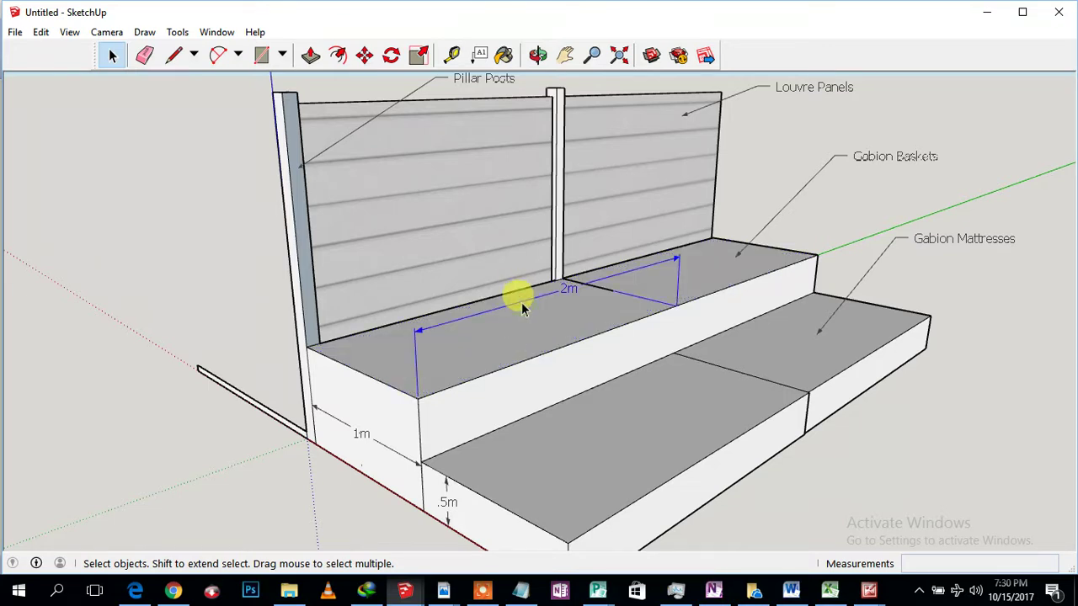
# Select the upper step's front edges, the 1m base dimension and the pillar's vertical edge.
pyautogui.click(388, 385)
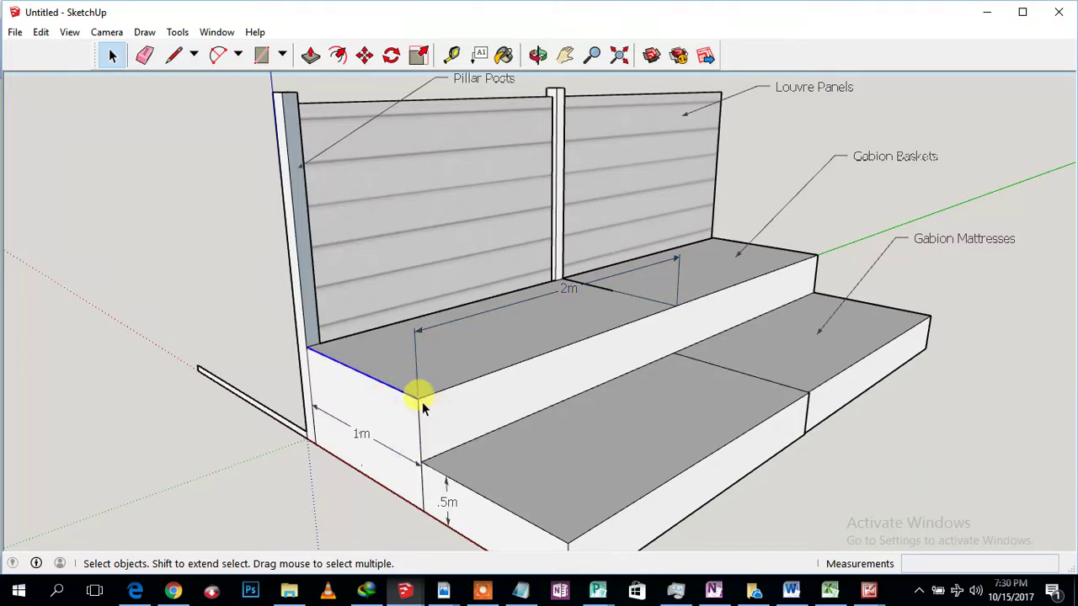
pyautogui.click(420, 484)
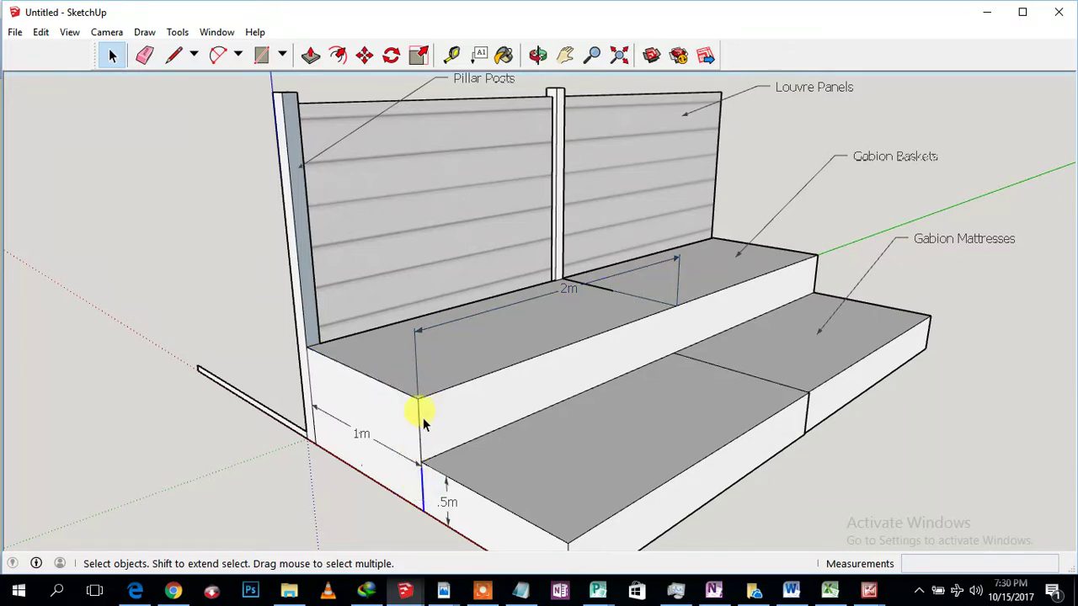
pyautogui.click(311, 386)
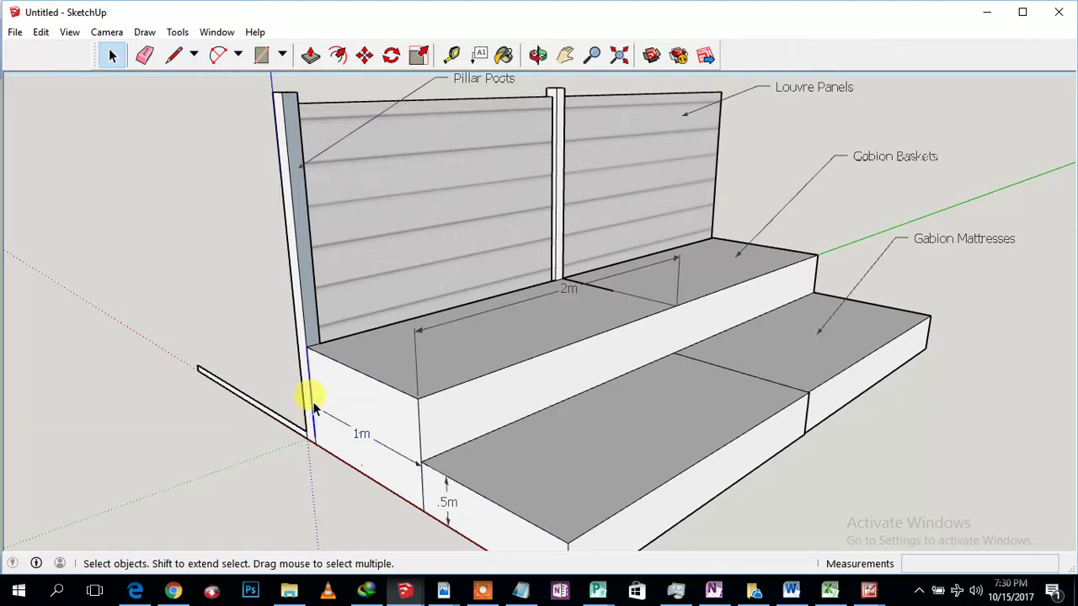
pyautogui.click(284, 122)
pyautogui.click(171, 36)
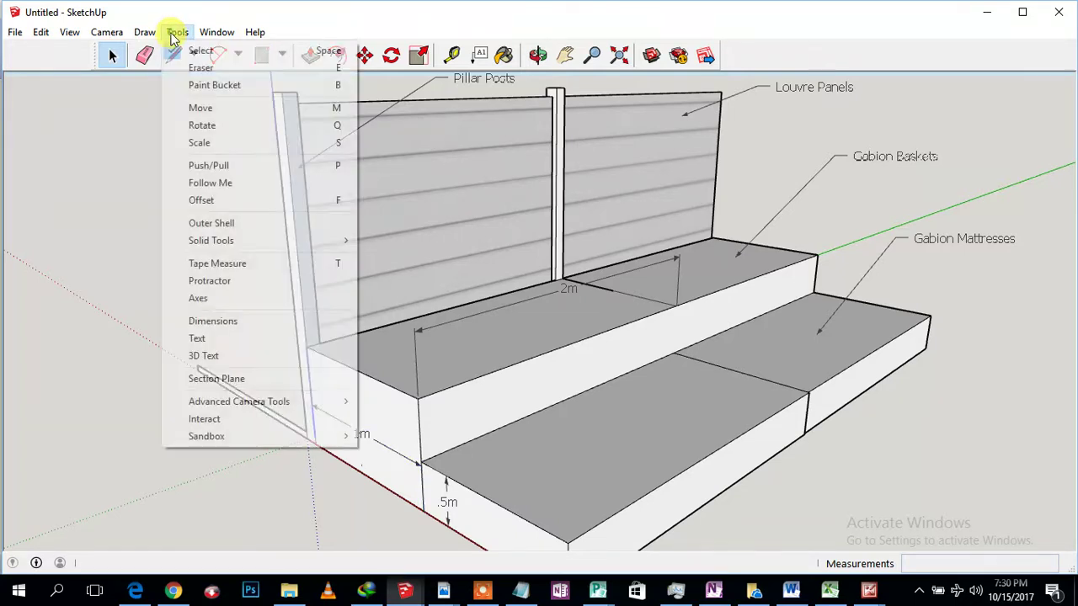
# Dimension the upper step's left end vertically and relabel the dimension 1m.
pyautogui.click(216, 317)
pyautogui.click(306, 346)
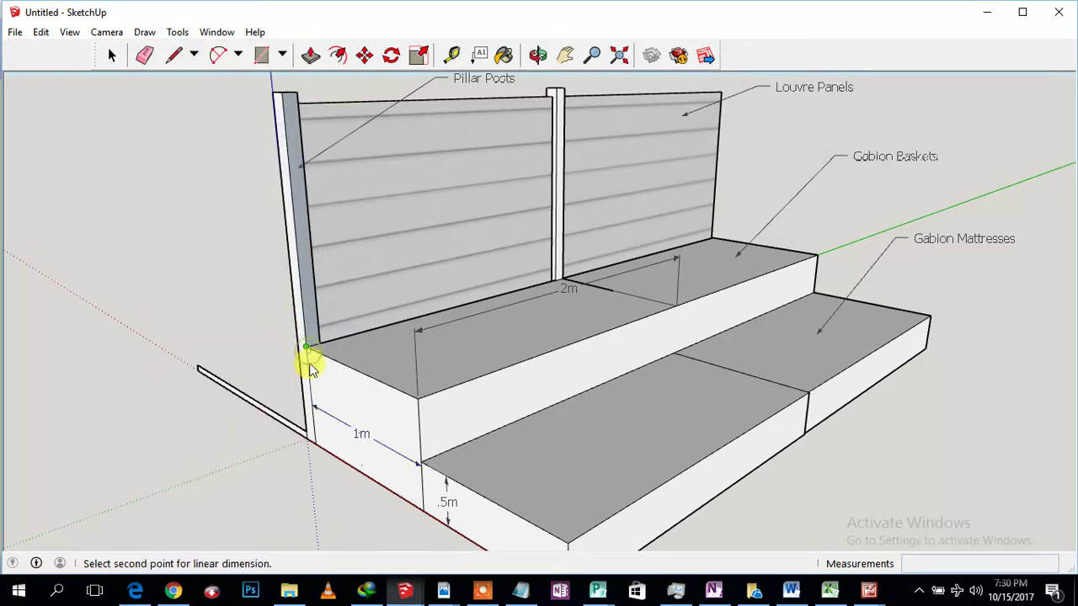
pyautogui.click(316, 442)
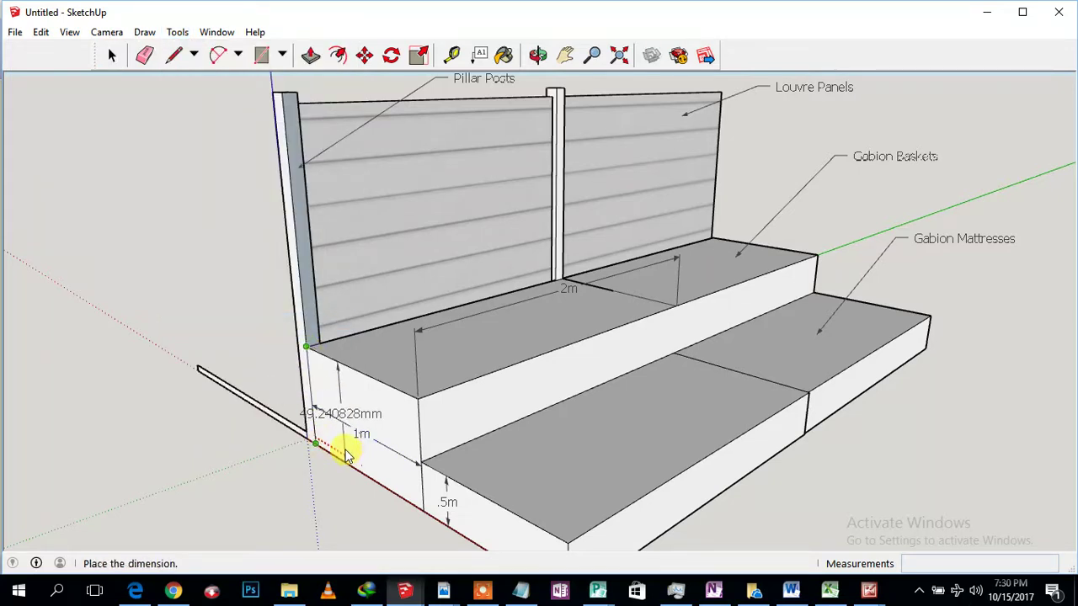
pyautogui.click(334, 404)
pyautogui.rightClick(334, 411)
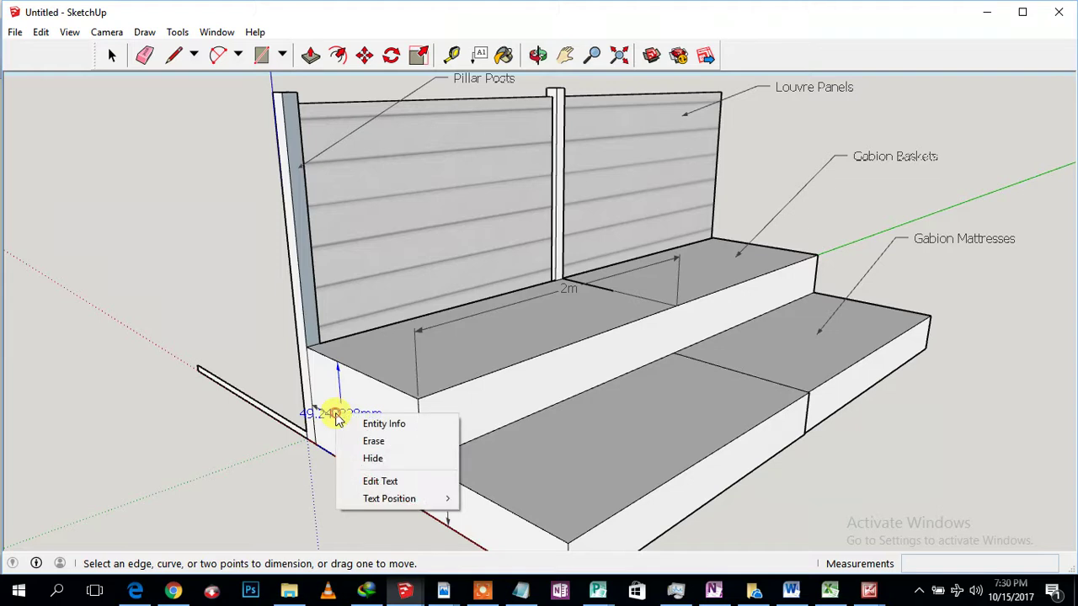
pyautogui.click(370, 477)
pyautogui.write('1m')
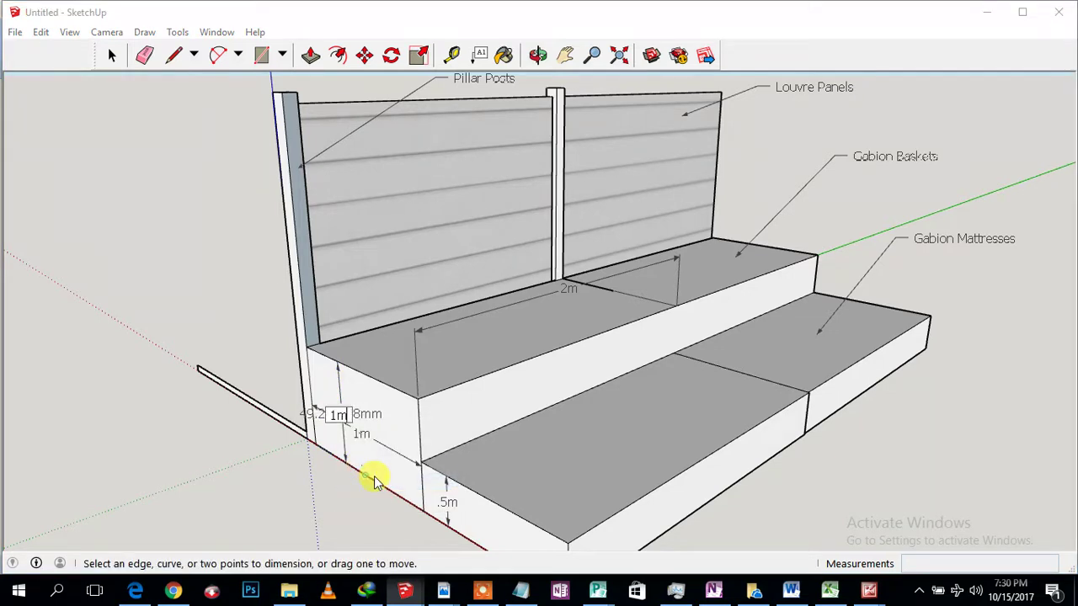
pyautogui.press('Return')
# Add dimensions on the base edge and the upper step's front edge, including 343.366699mm.
pyautogui.click(384, 495)
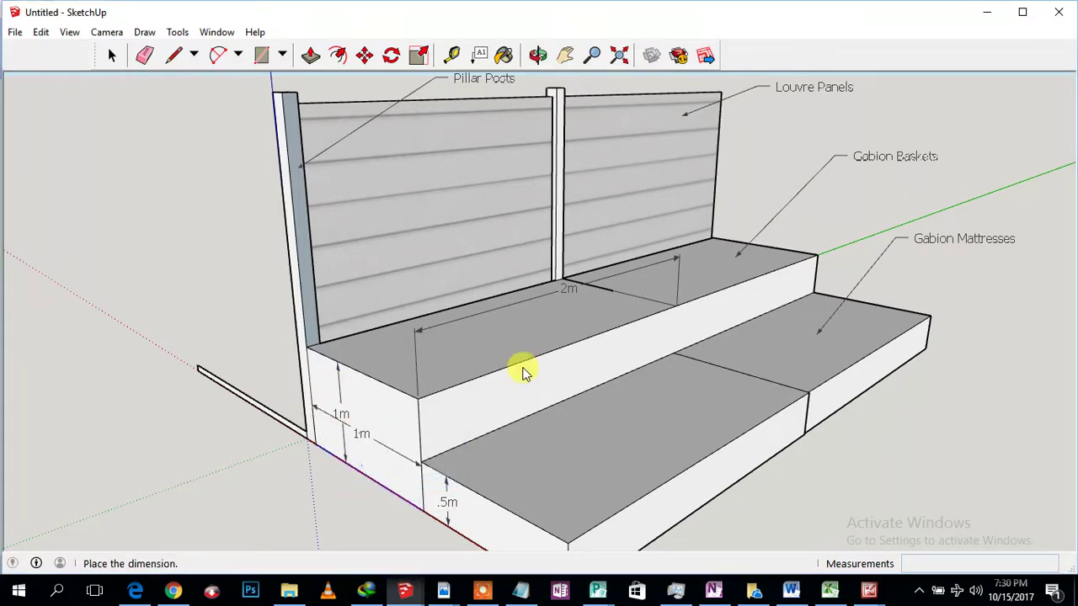
pyautogui.click(392, 406)
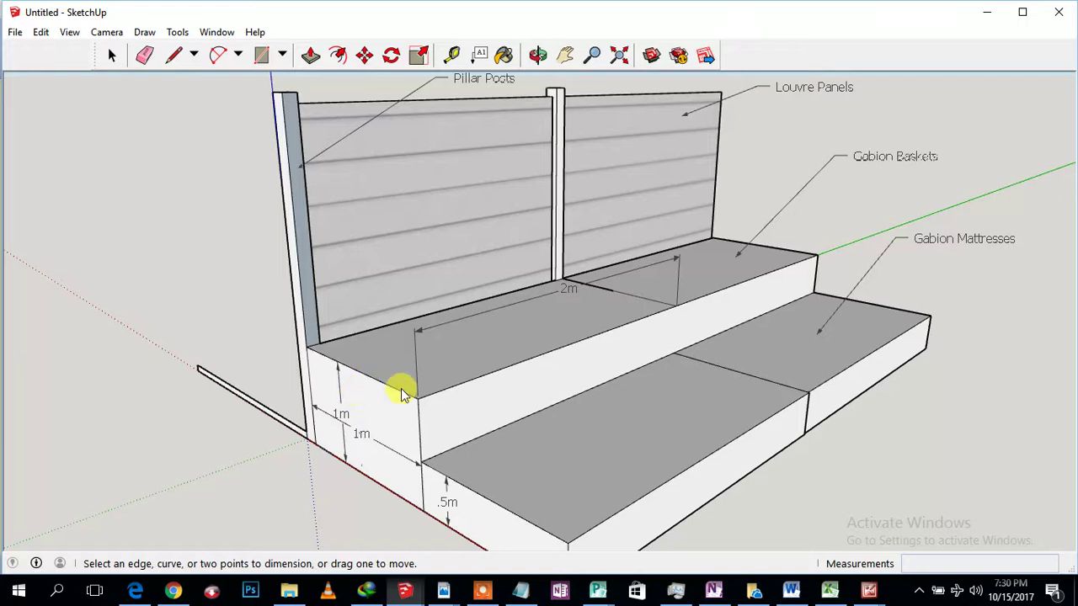
pyautogui.click(426, 396)
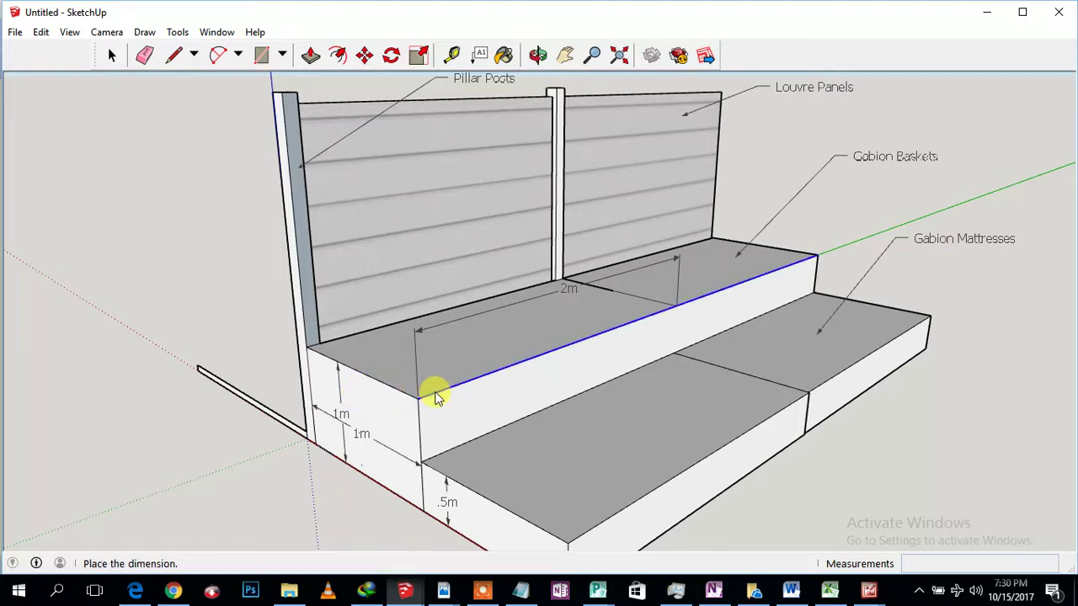
pyautogui.click(423, 398)
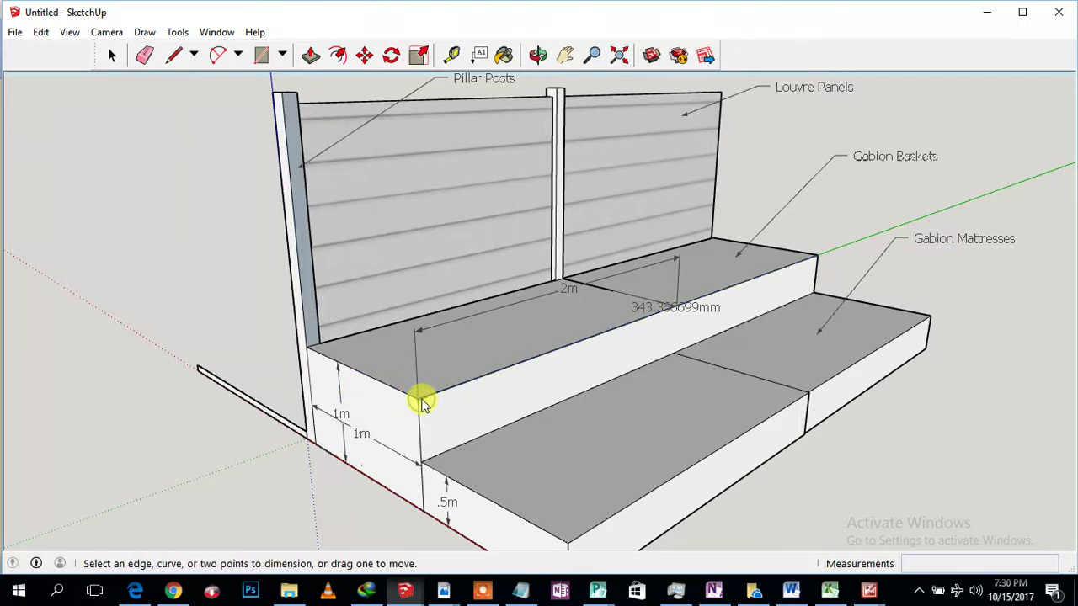
pyautogui.click(387, 385)
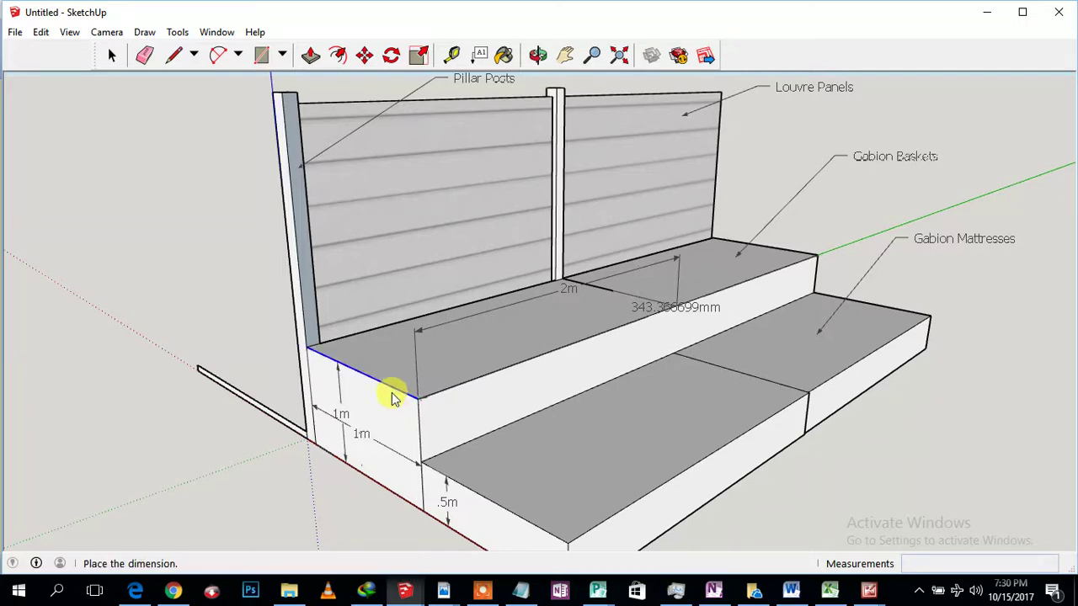
pyautogui.click(394, 437)
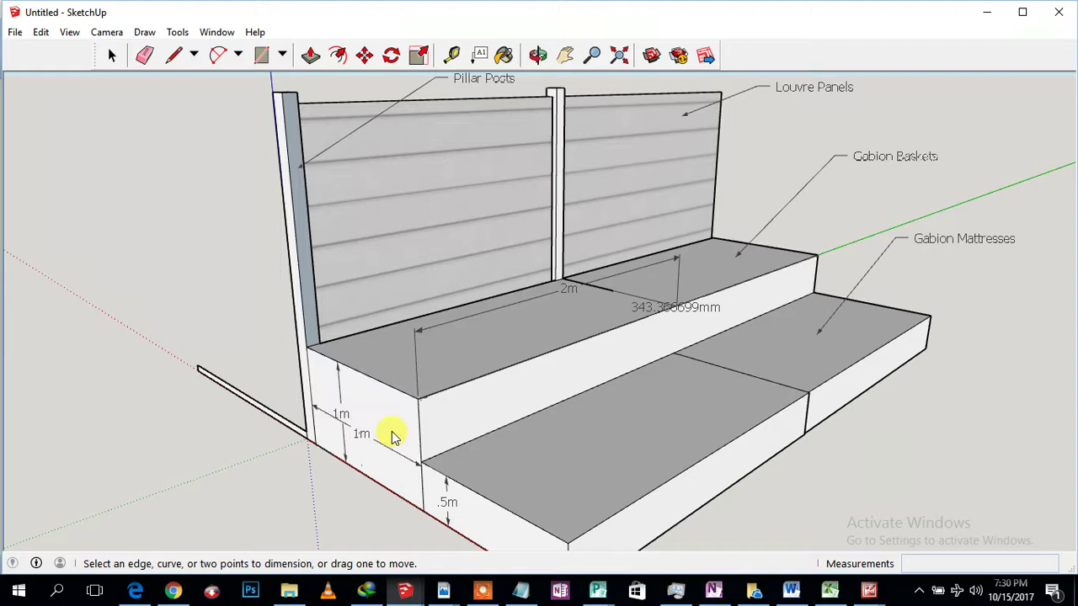
# Select the upper step's top front edge and its side face.
pyautogui.click(108, 55)
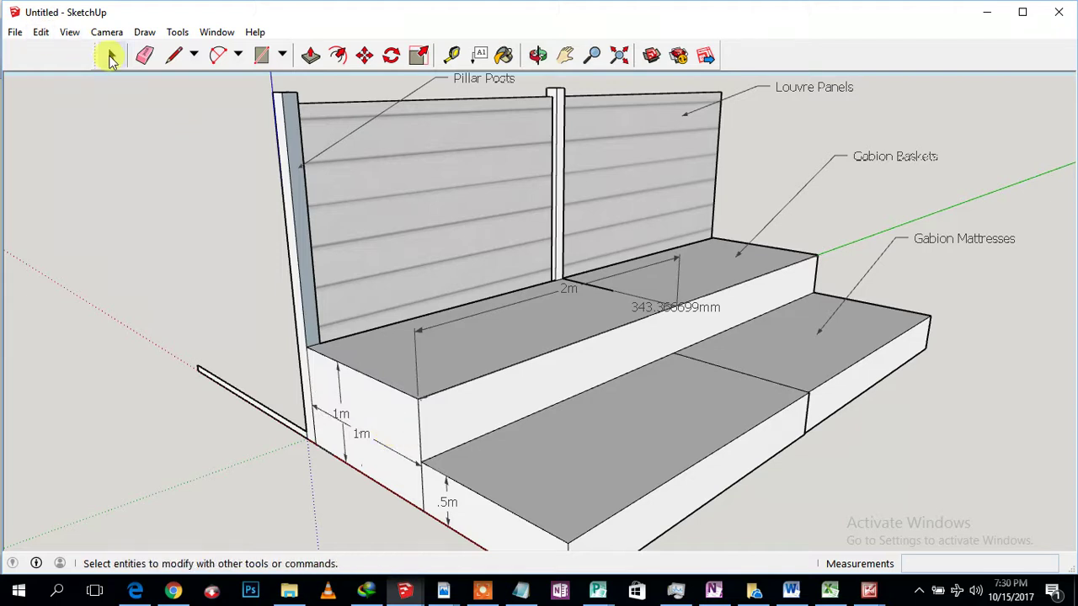
pyautogui.click(391, 394)
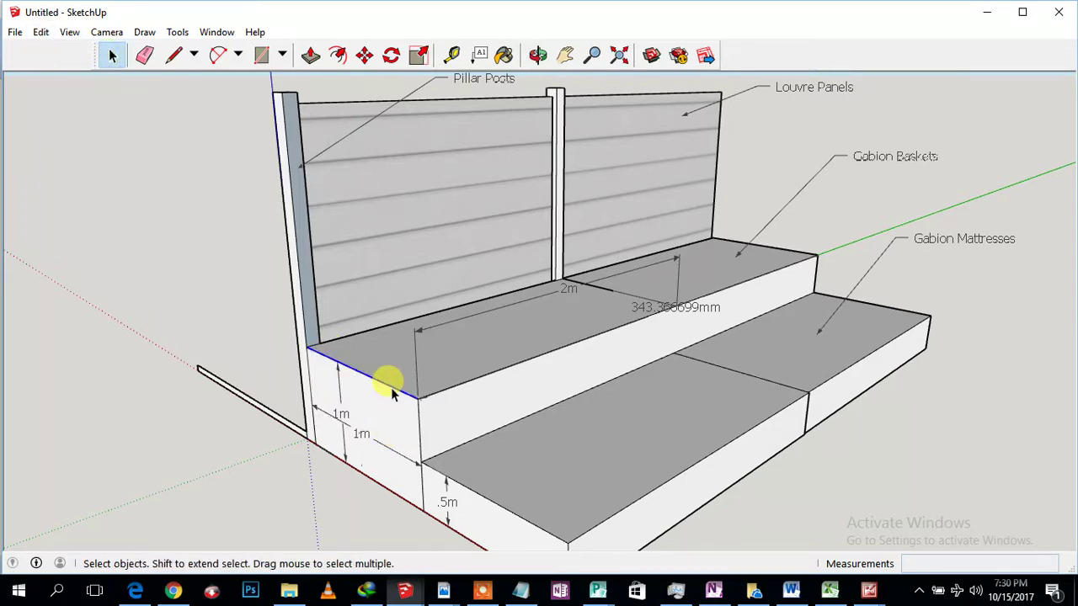
pyautogui.click(418, 459)
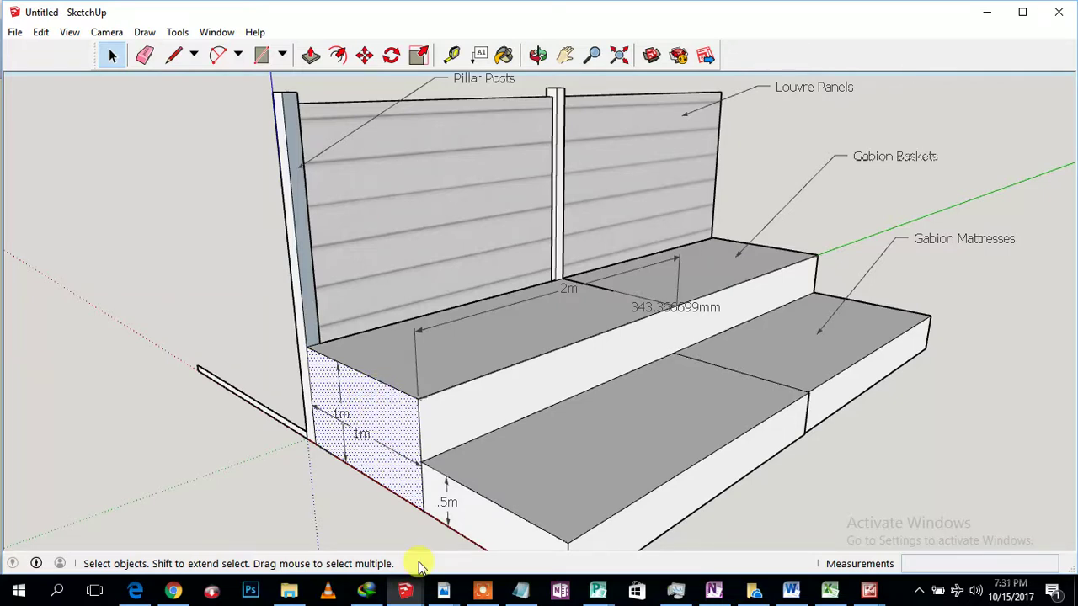
# Return to the front cross-section and select the hatched 2m strip and the gabion blocks.
pyautogui.moveTo(405, 596)
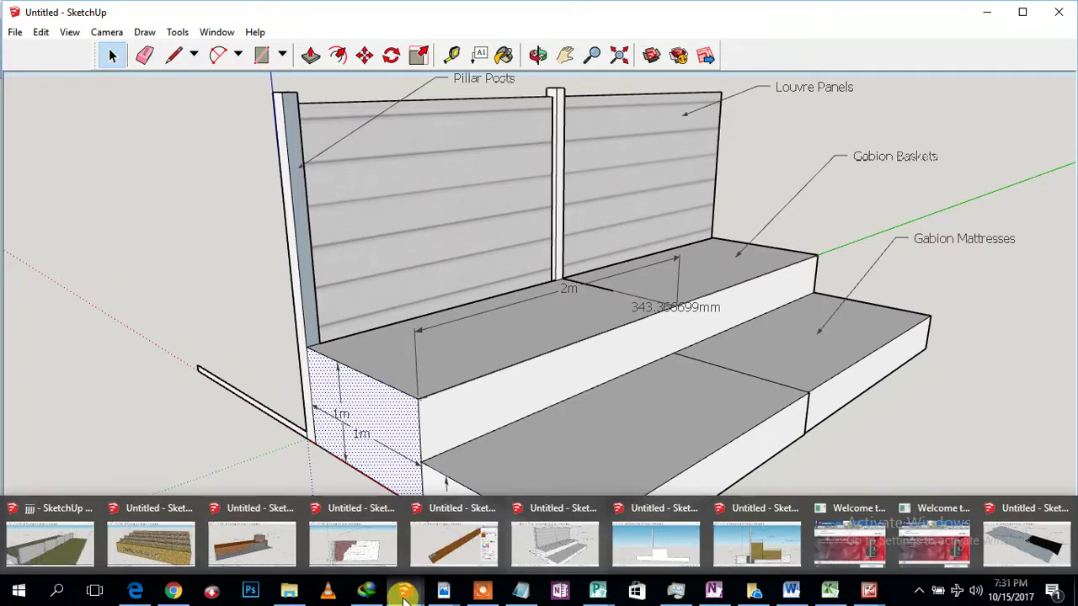
pyautogui.click(720, 543)
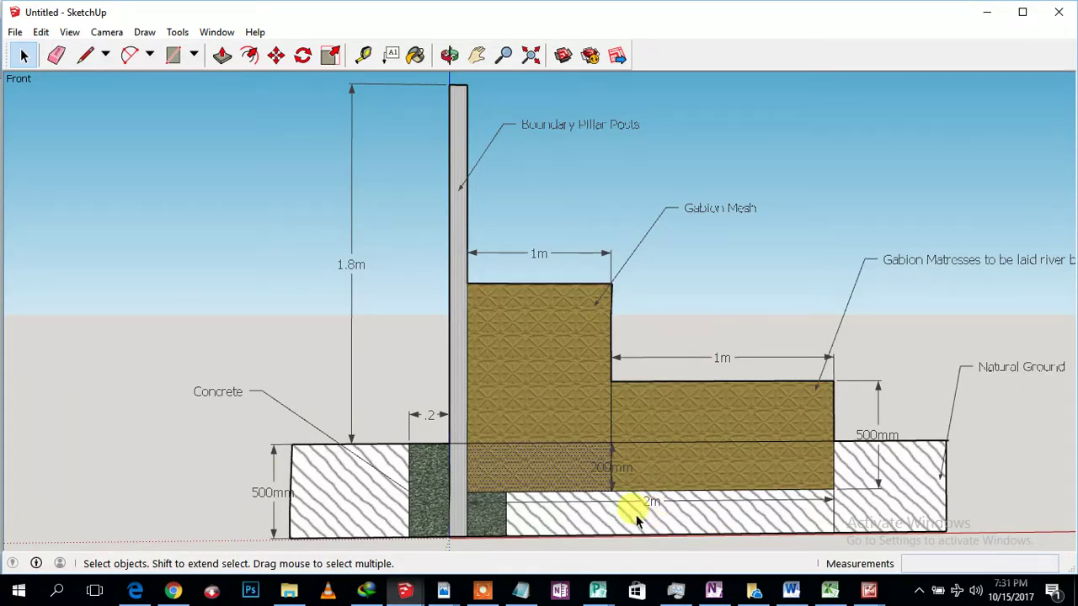
pyautogui.click(589, 525)
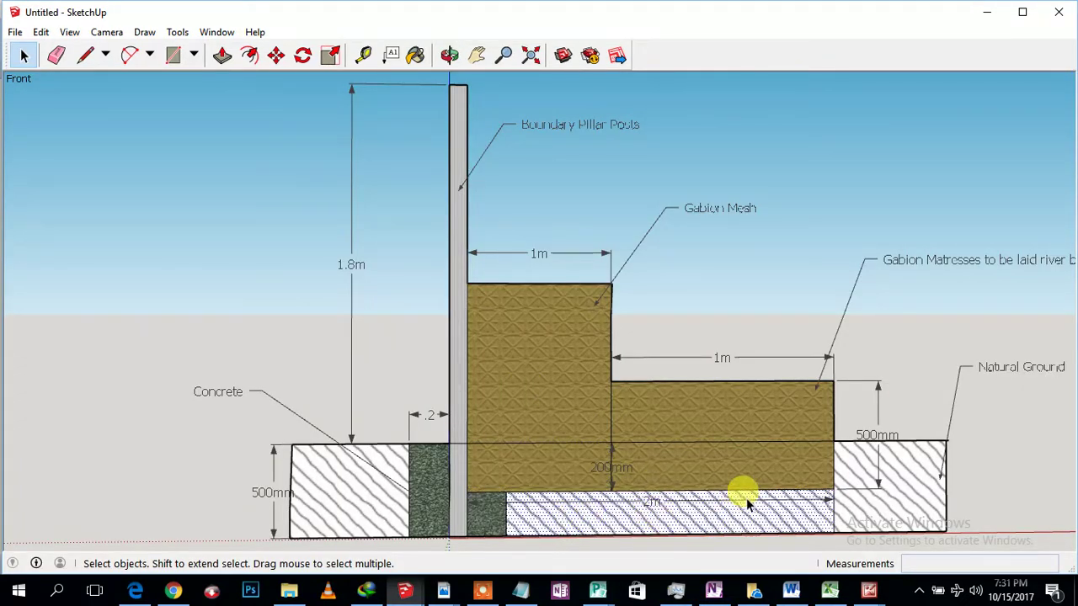
pyautogui.click(831, 452)
pyautogui.click(563, 464)
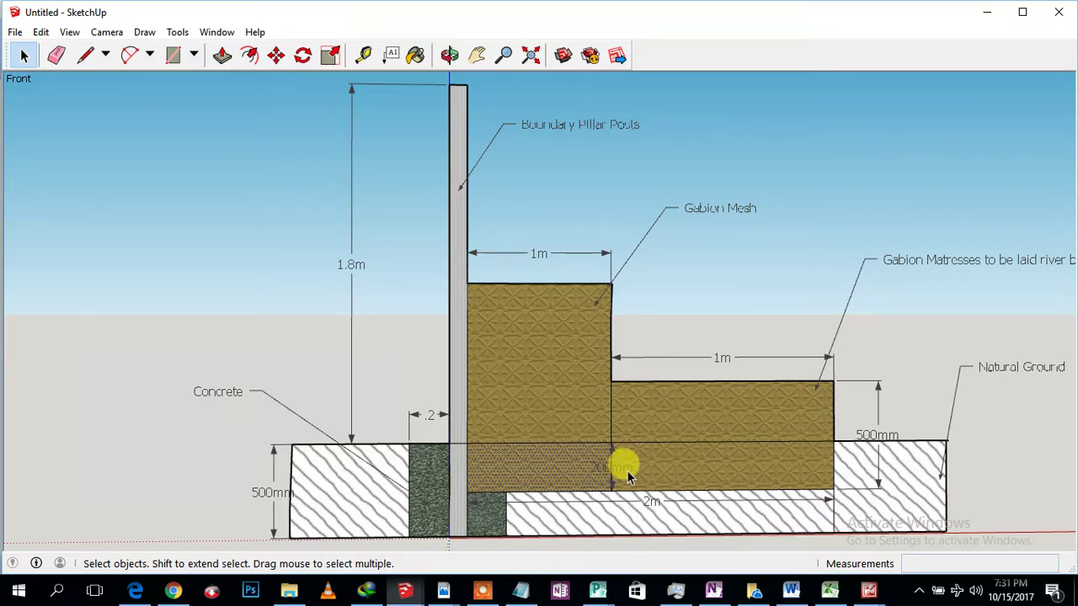
pyautogui.click(534, 404)
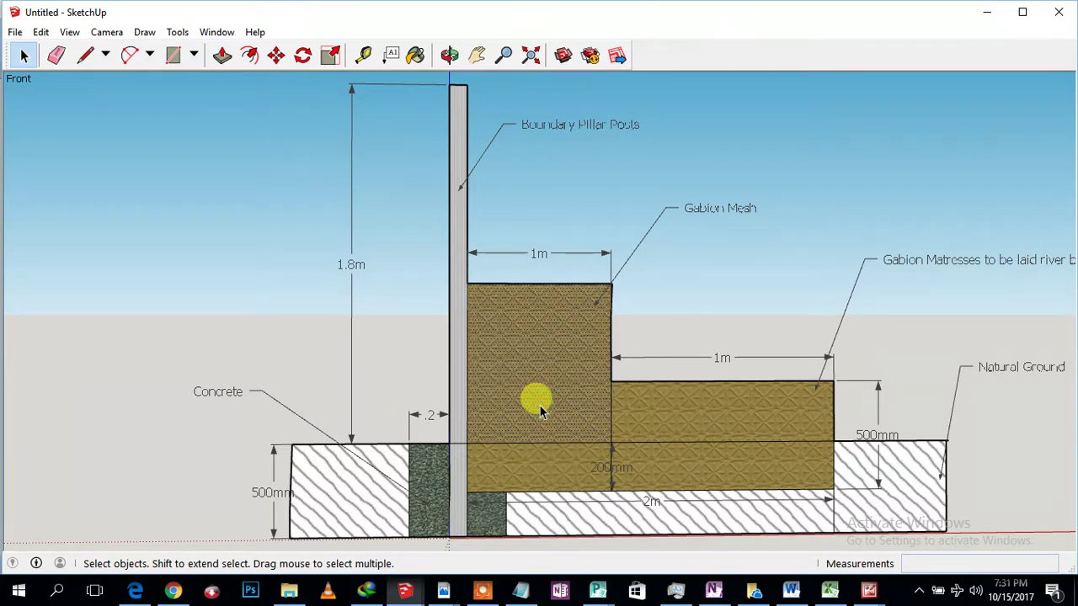